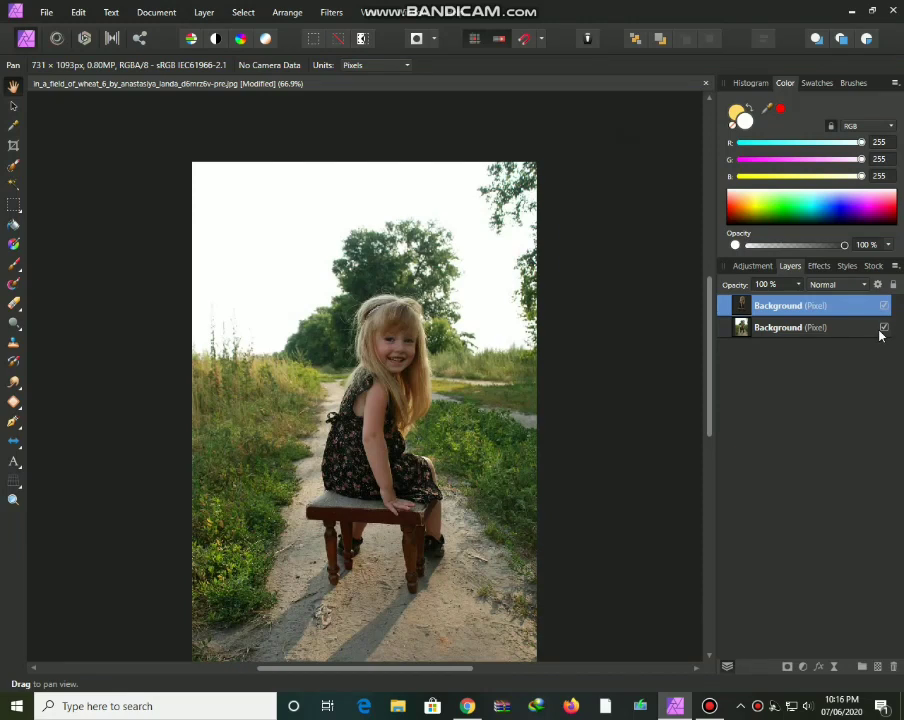
Toggle the background off and on to check the cut-out, then rename the bottom layer to 1
click(884, 328)
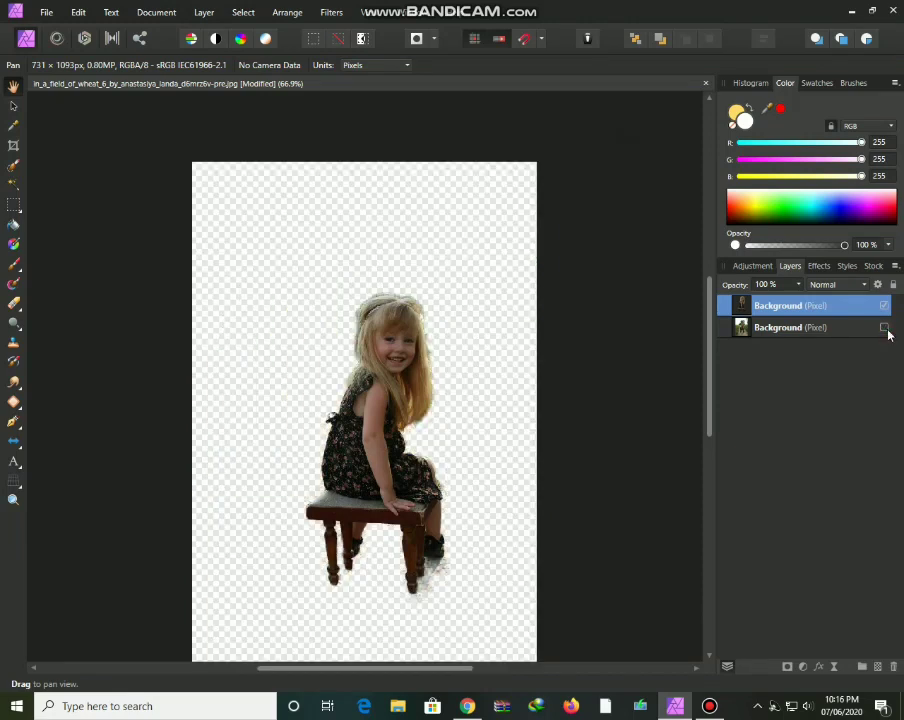
click(884, 328)
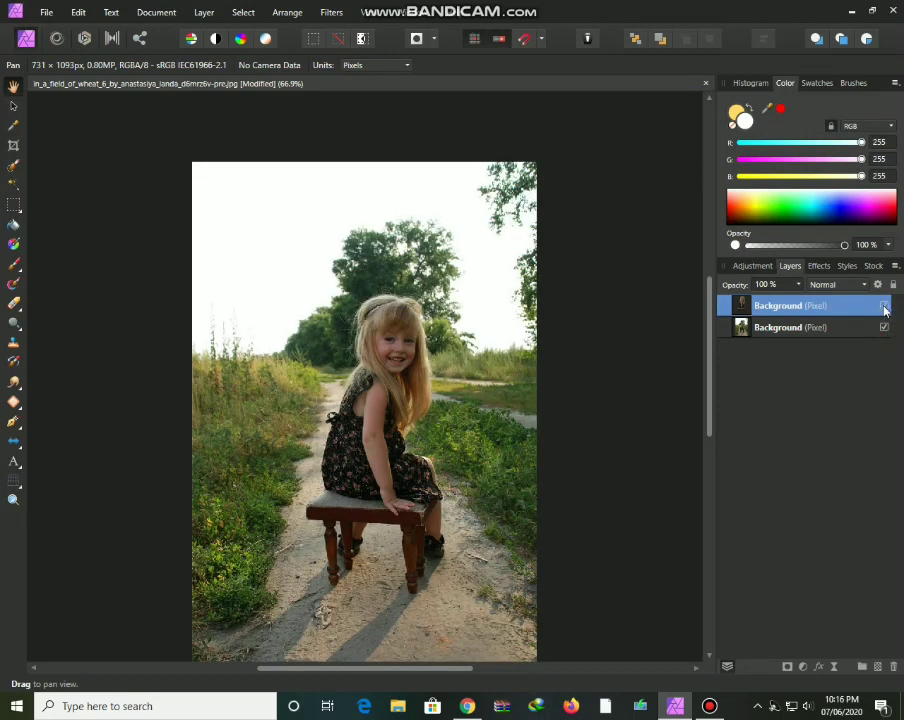
double_click(812, 327)
key(BackSpace)
text(1)
key(Return)
Rename the cut-out girl layer to 2 and switch to the Move tool
double_click(806, 305)
key(BackSpace)
text(1)
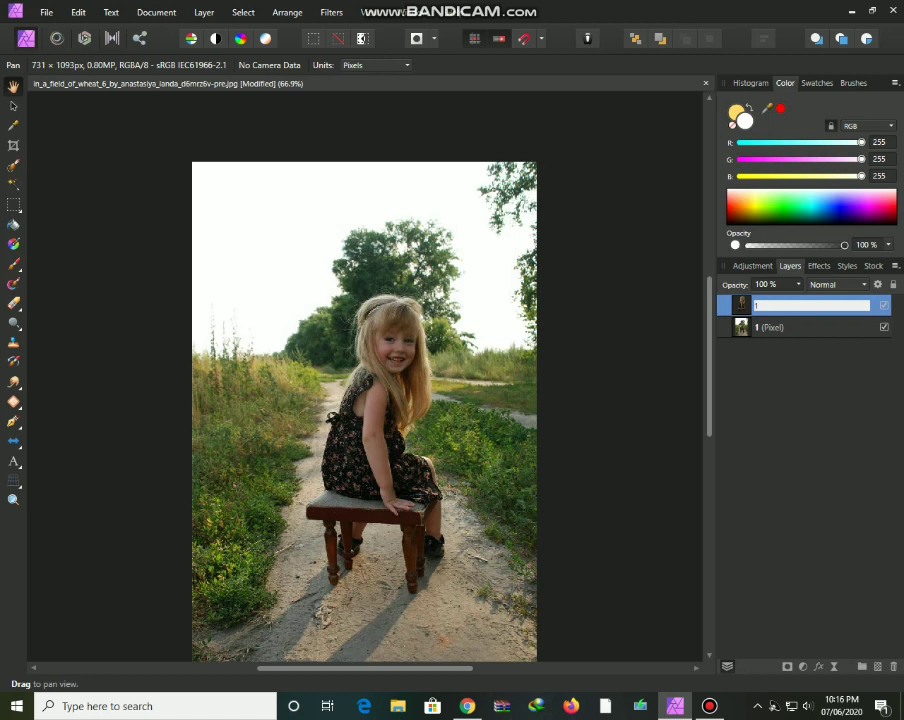
key(BackSpace)
text(2)
key(Return)
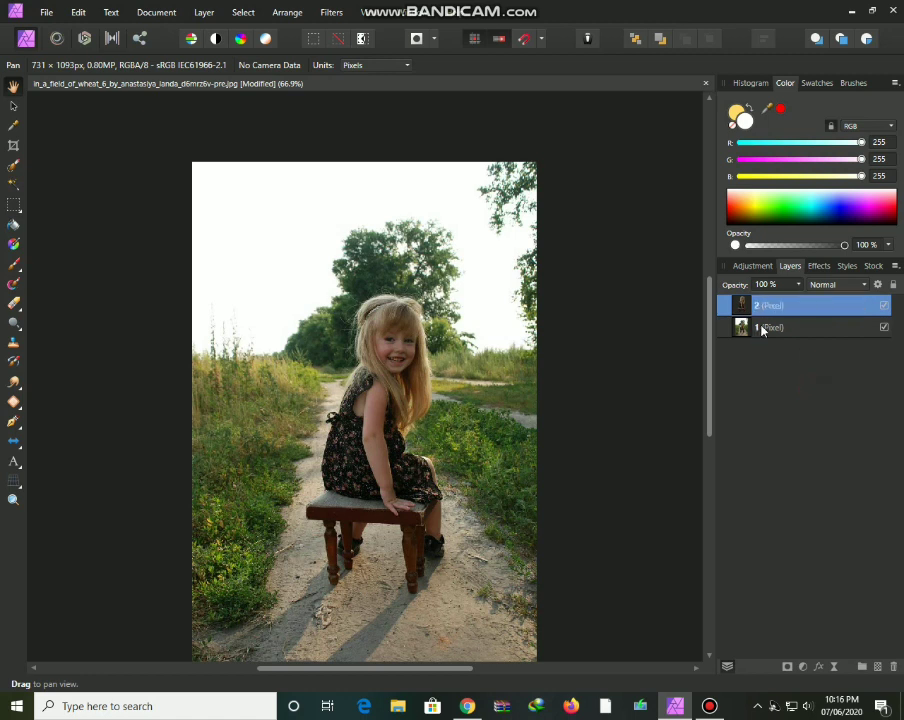
key(v)
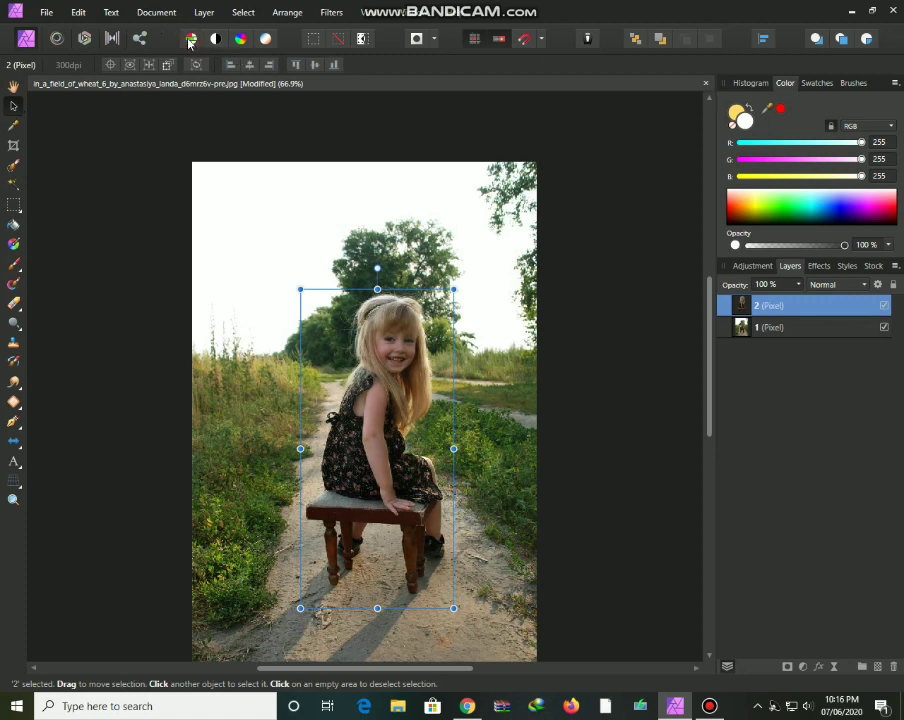
Open the Depth Of Field Blur on the cut-out layer and cancel it, leaving the photo unchanged
click(337, 16)
mouse_move(335, 45)
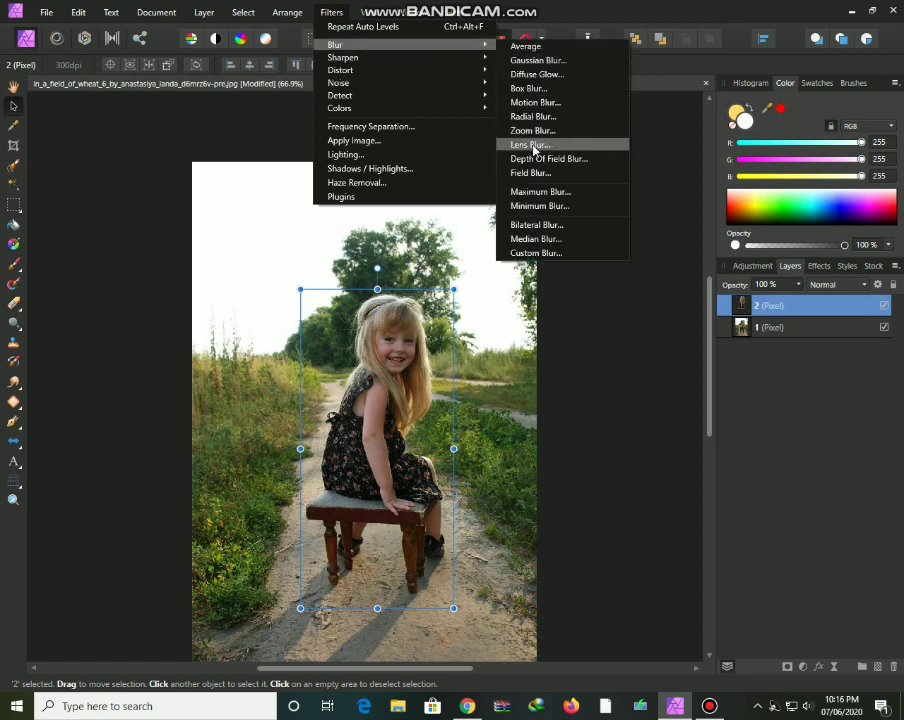
click(536, 161)
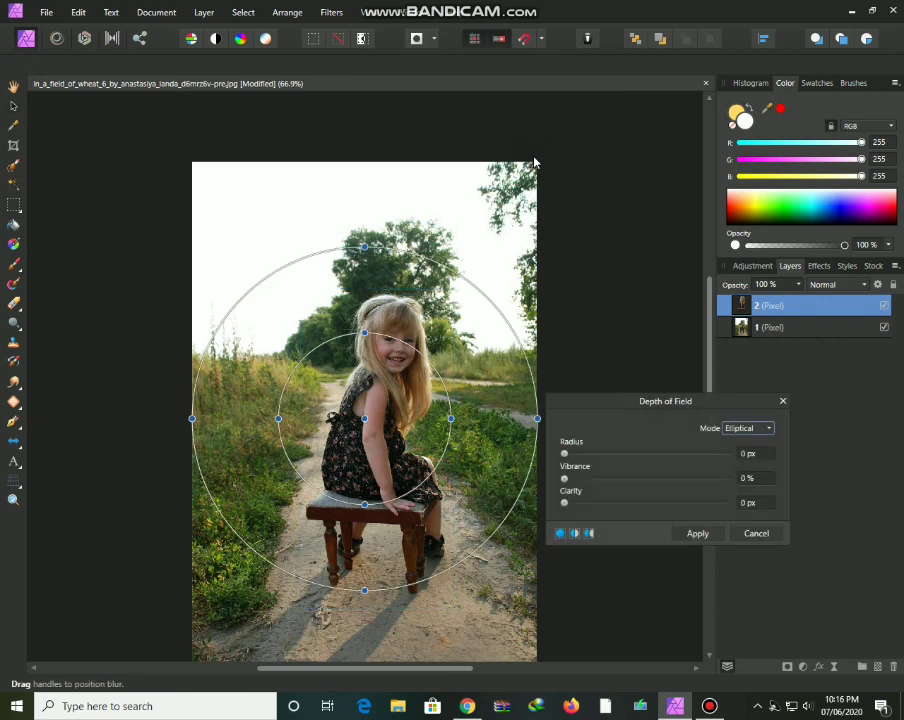
click(770, 327)
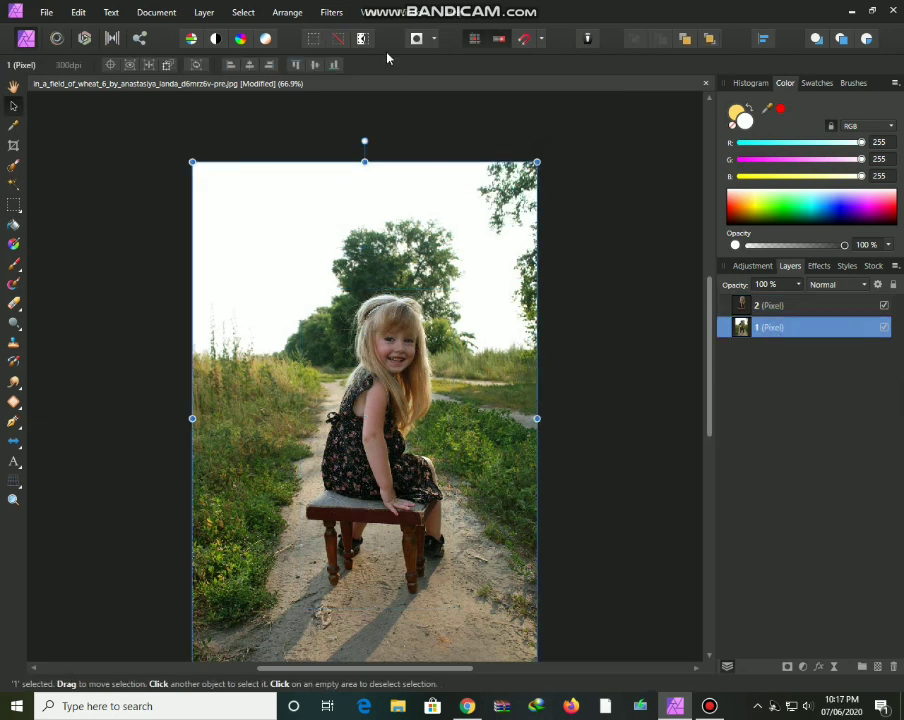
Start a Depth Of Field Blur on layer 1 with a widened ellipse lowered toward the stool
click(329, 11)
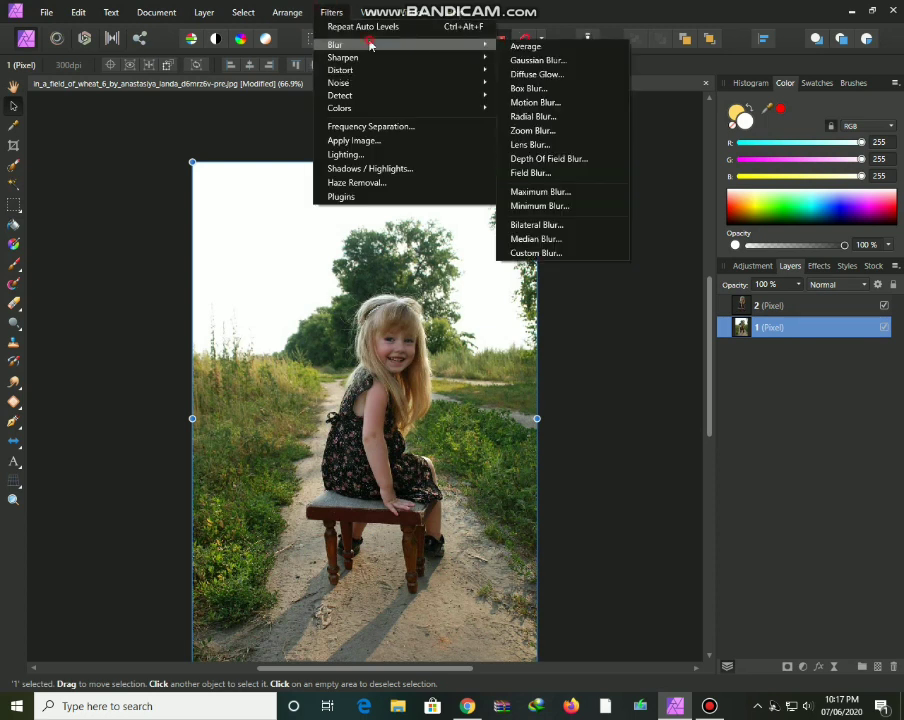
click(540, 160)
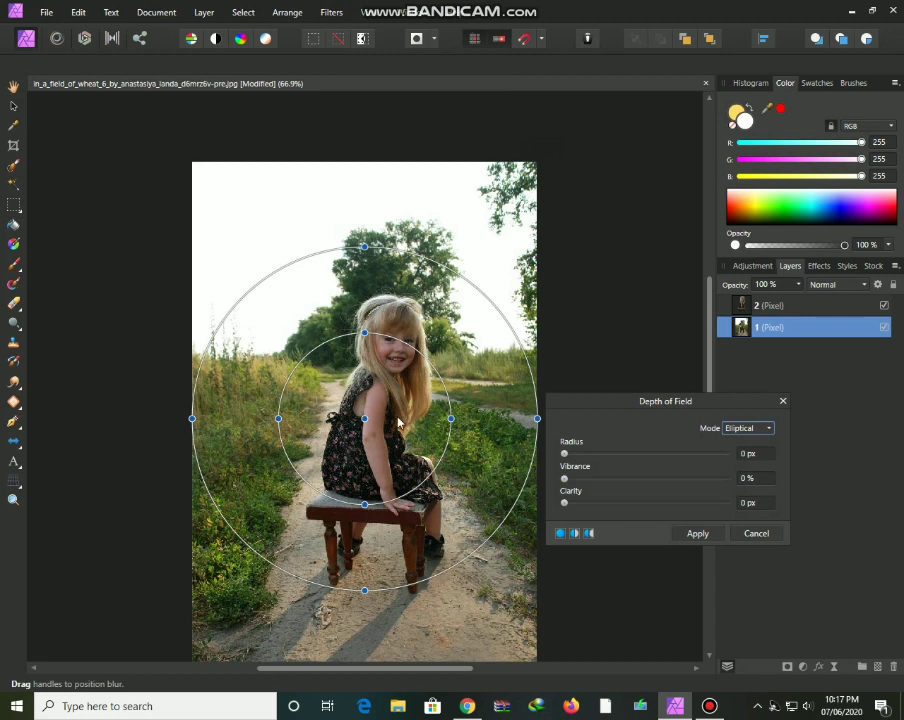
drag(537, 418, 705, 420)
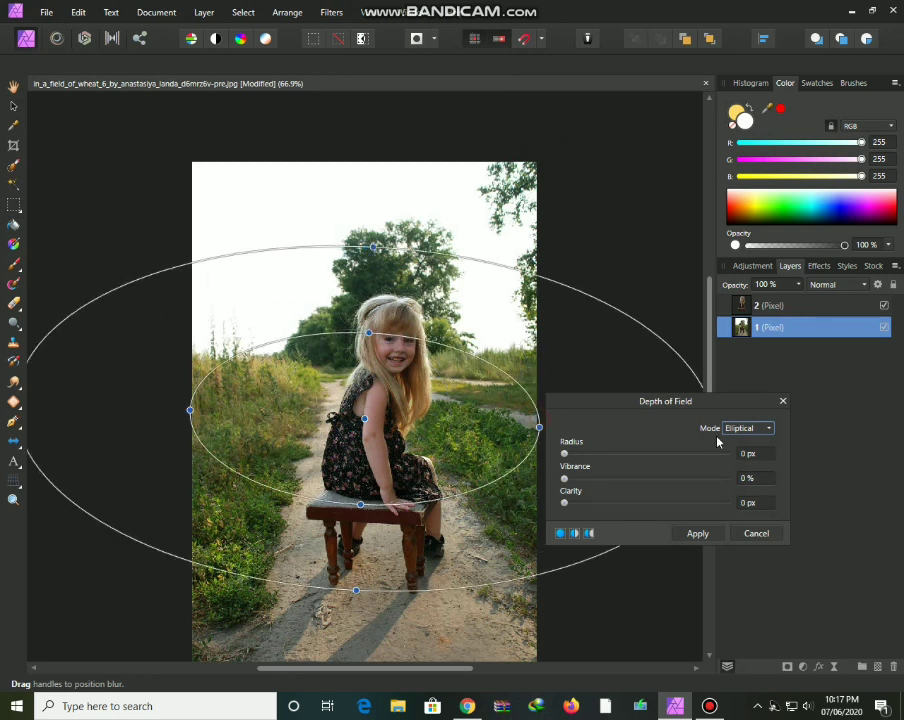
drag(364, 420, 367, 672)
Set blur radius 7.6 px, vibrance 27% and clarity 1.1 px, then apply it
mouse_move(615, 456)
mouse_down()
mouse_move(644, 459)
mouse_move(627, 459)
mouse_up()
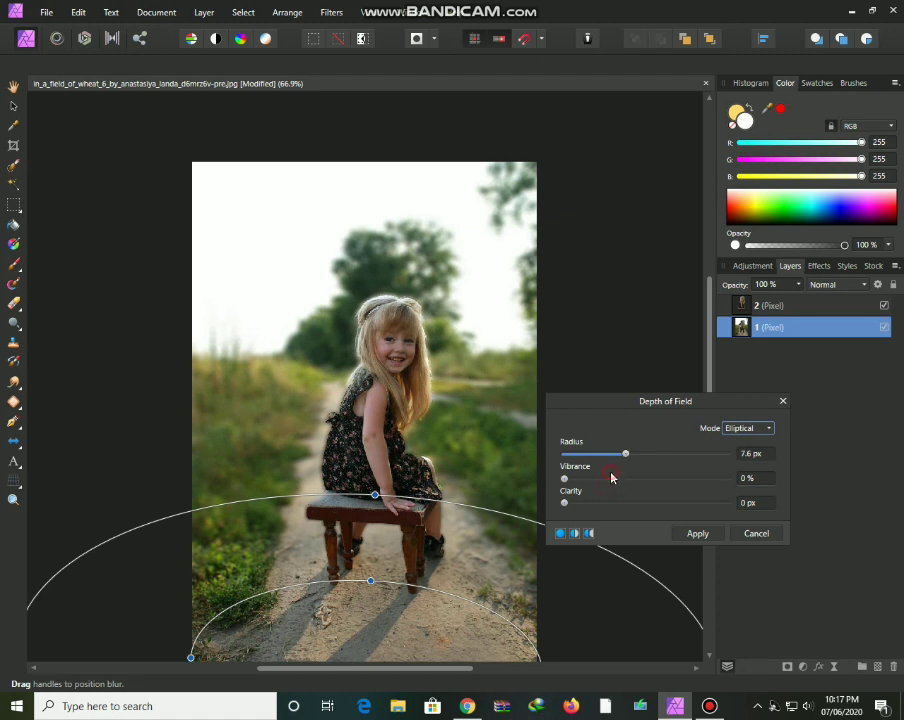
click(610, 479)
click(600, 502)
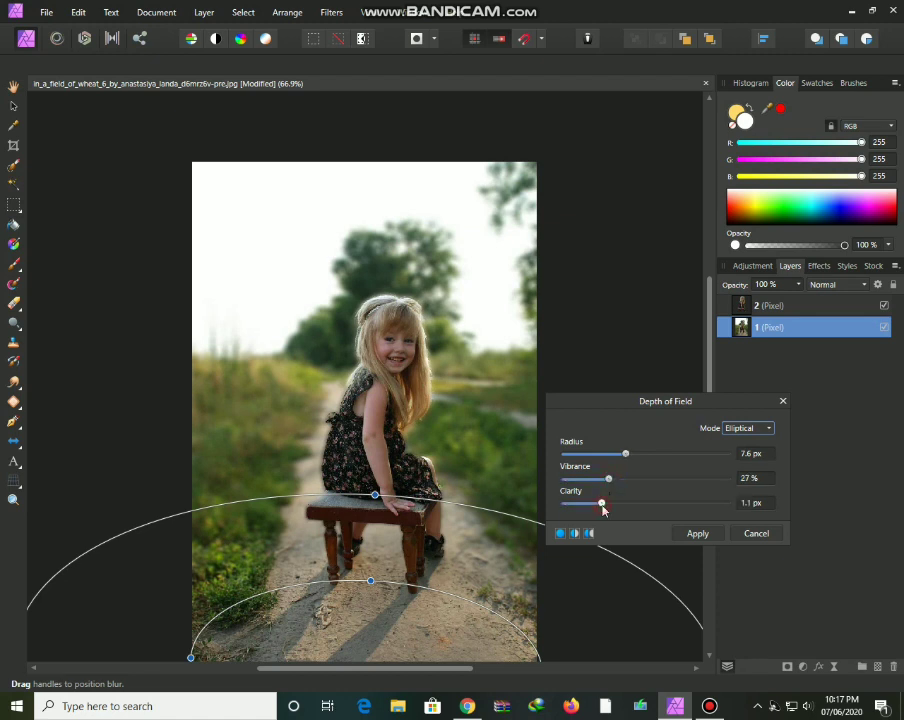
click(690, 535)
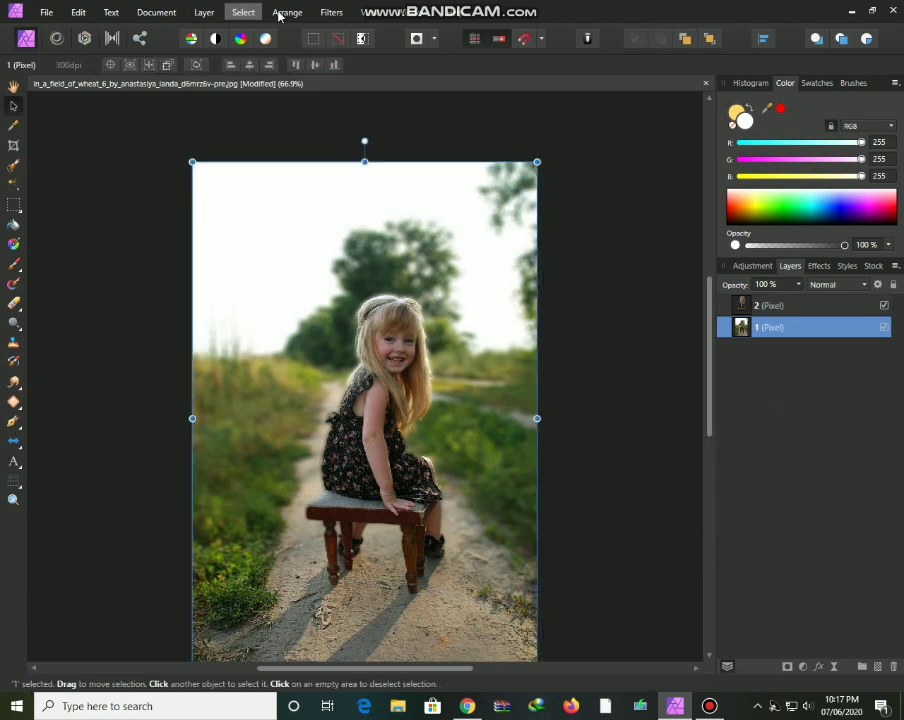
click(331, 12)
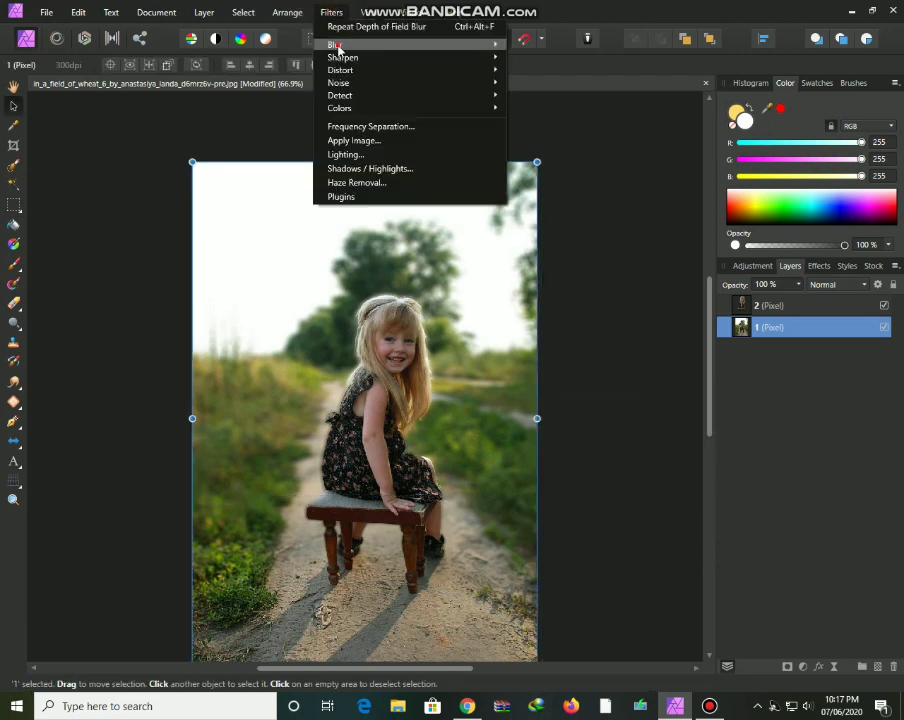
mouse_move(335, 45)
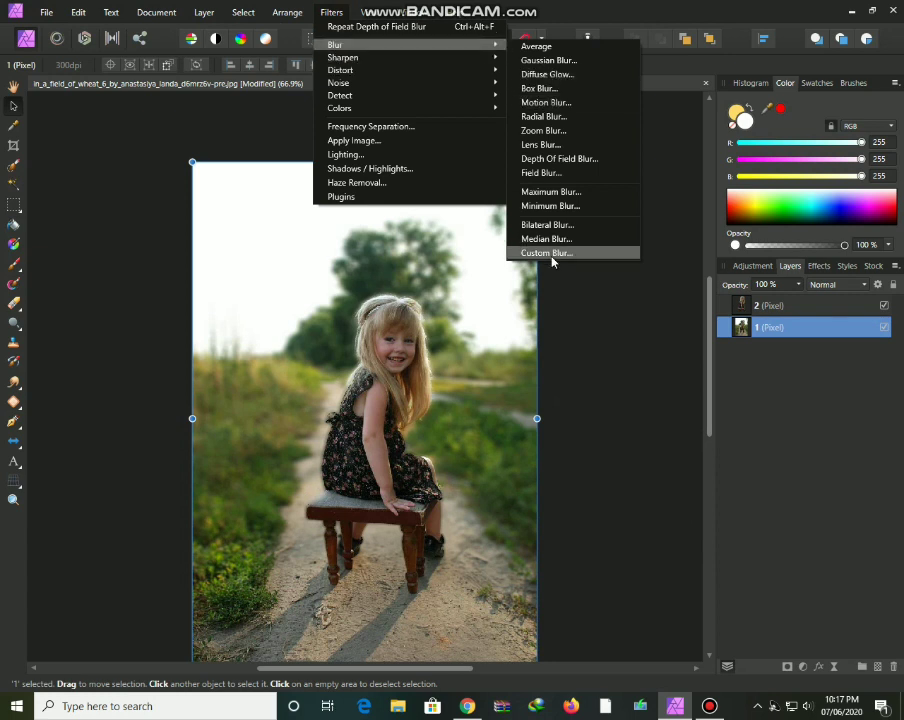
Apply a 2.2 px Bilateral Blur with 15% tolerance to layer 1
click(548, 225)
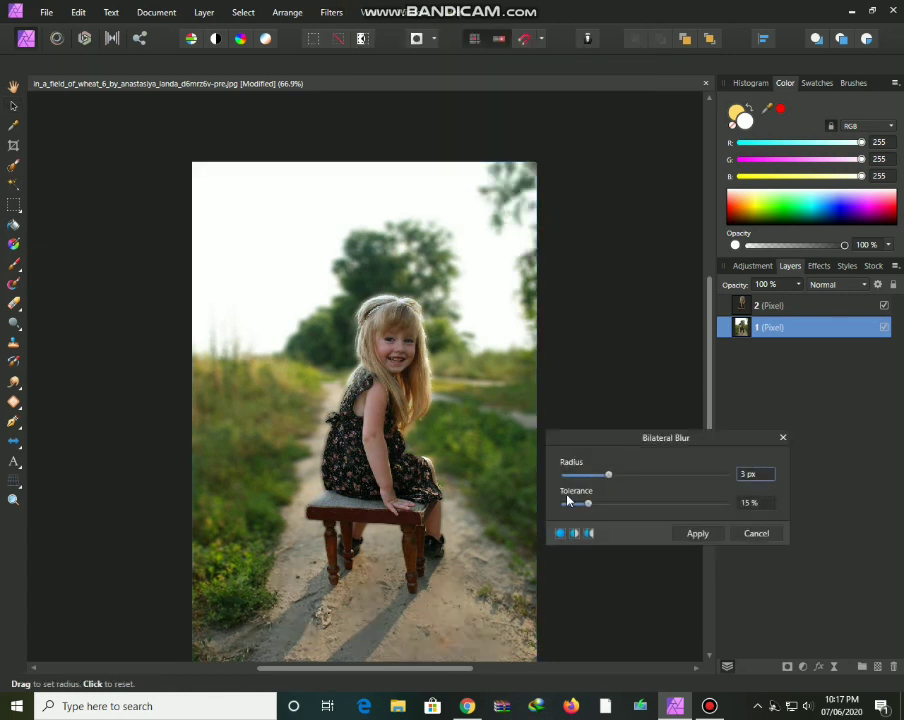
mouse_move(606, 474)
mouse_down()
mouse_move(637, 479)
mouse_move(603, 480)
mouse_move(611, 479)
mouse_up()
click(751, 478)
key(BackSpace)
click(693, 535)
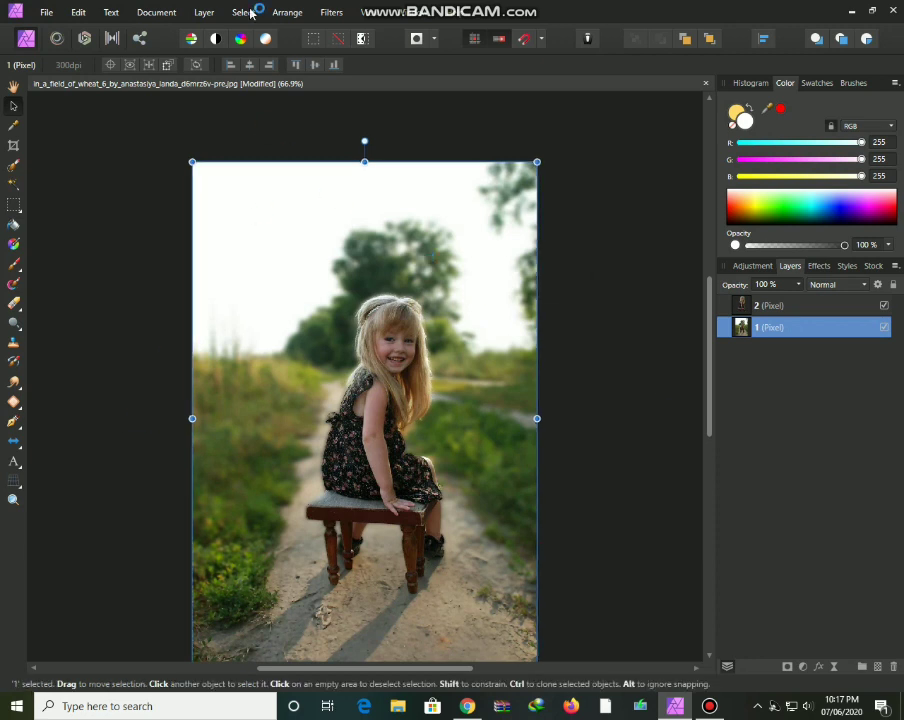
click(328, 12)
mouse_move(336, 45)
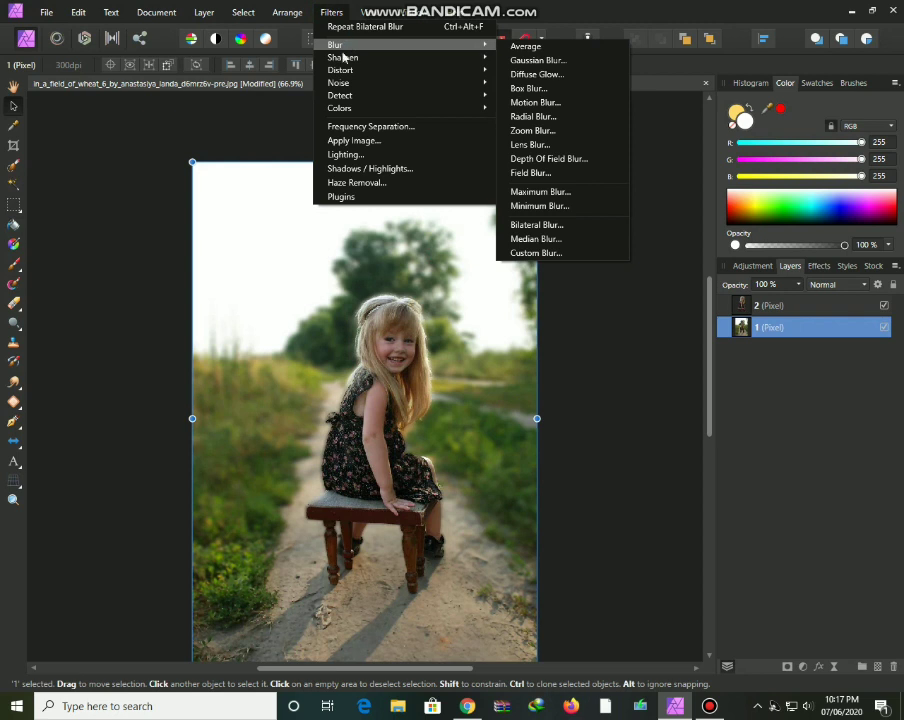
Auto-level layer 1, then add a Curves adjustment layer
click(240, 12)
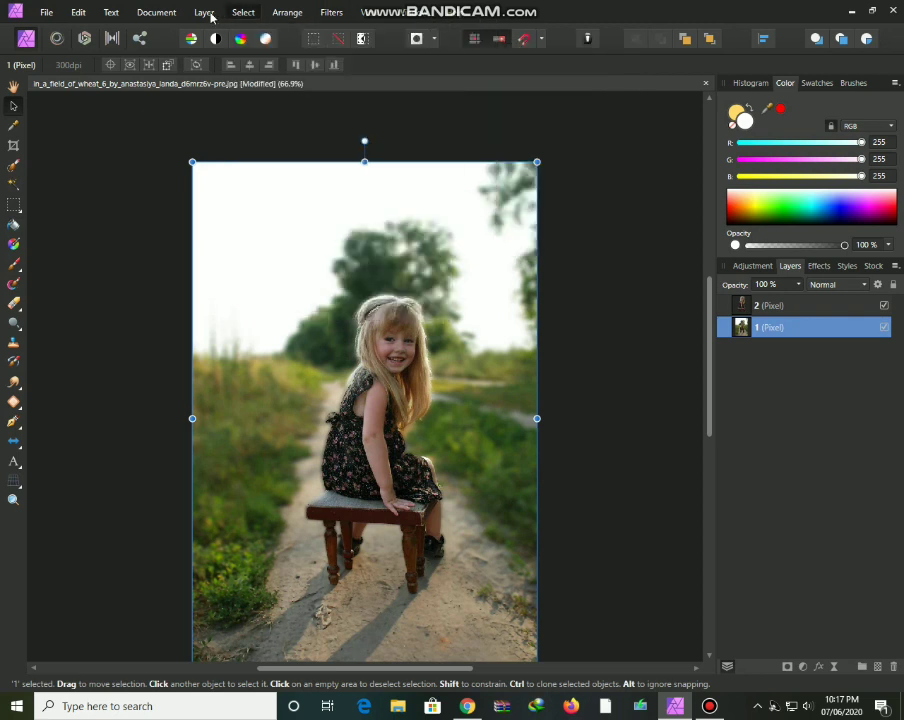
click(204, 12)
click(66, 259)
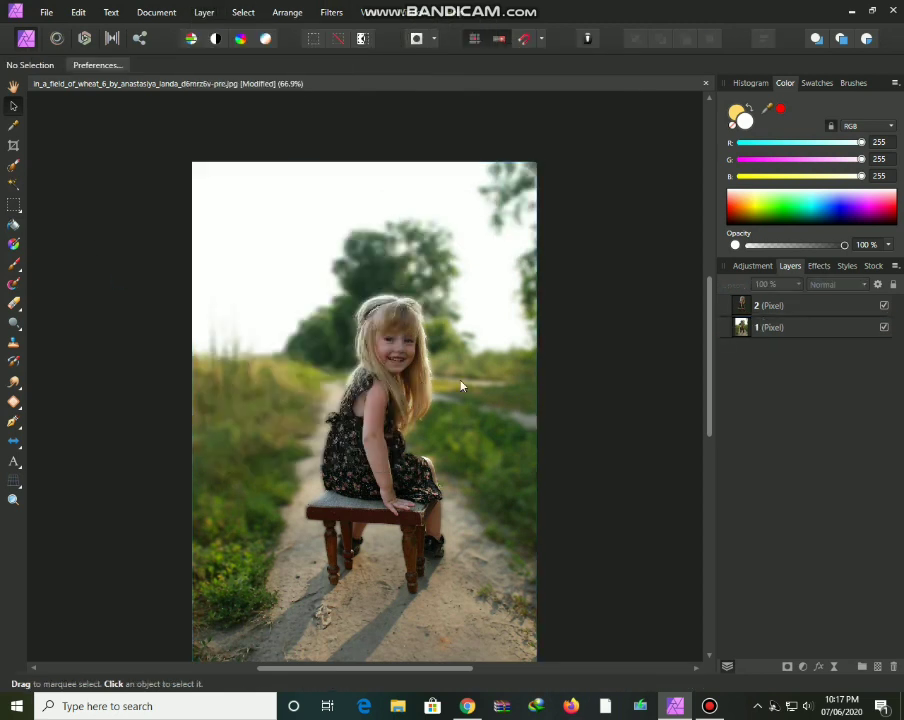
click(806, 327)
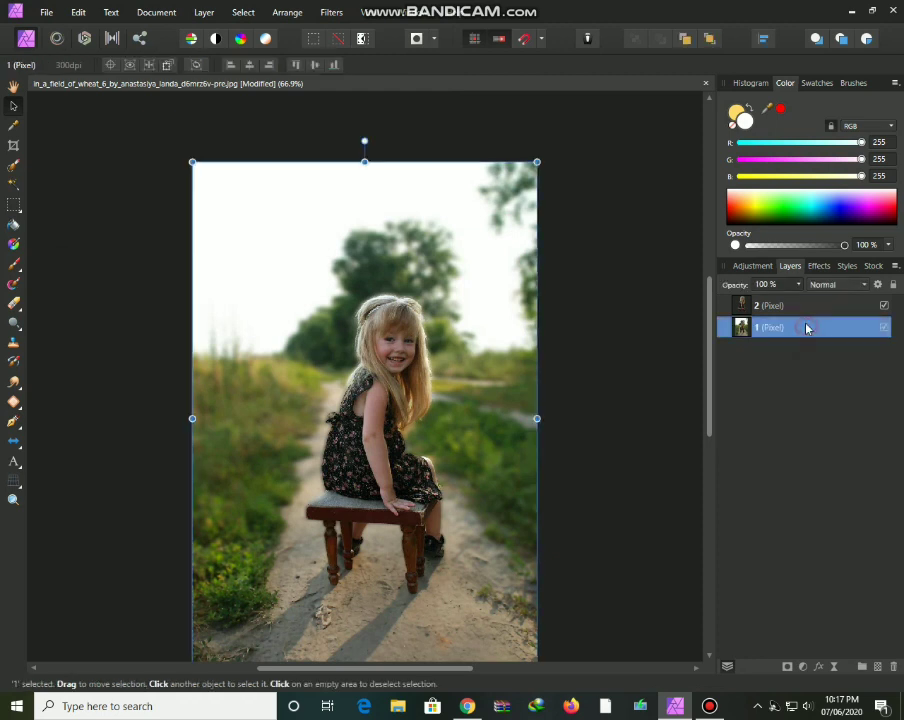
click(190, 40)
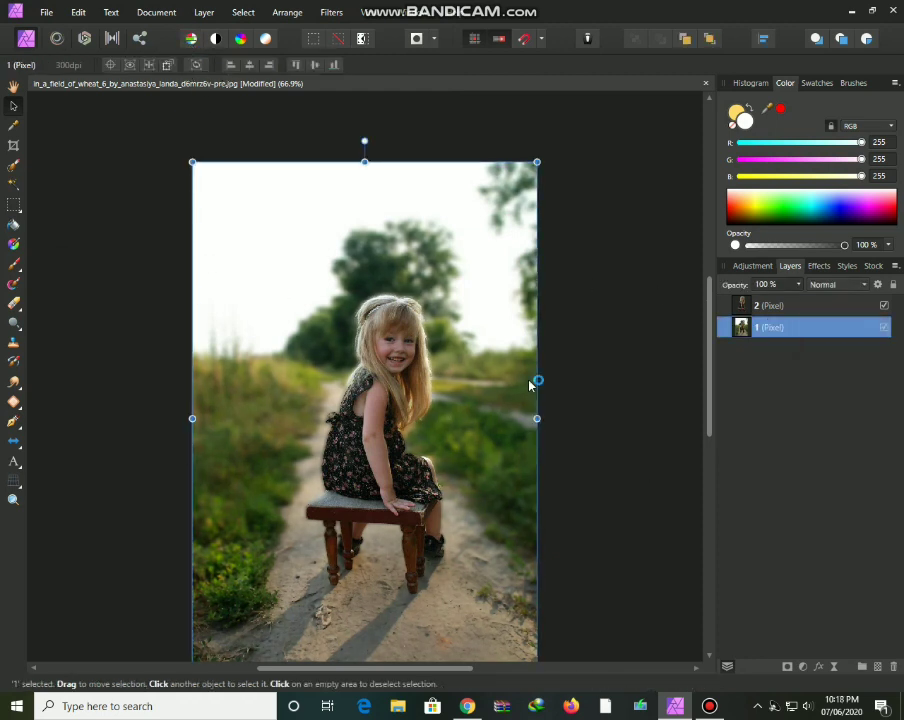
click(204, 13)
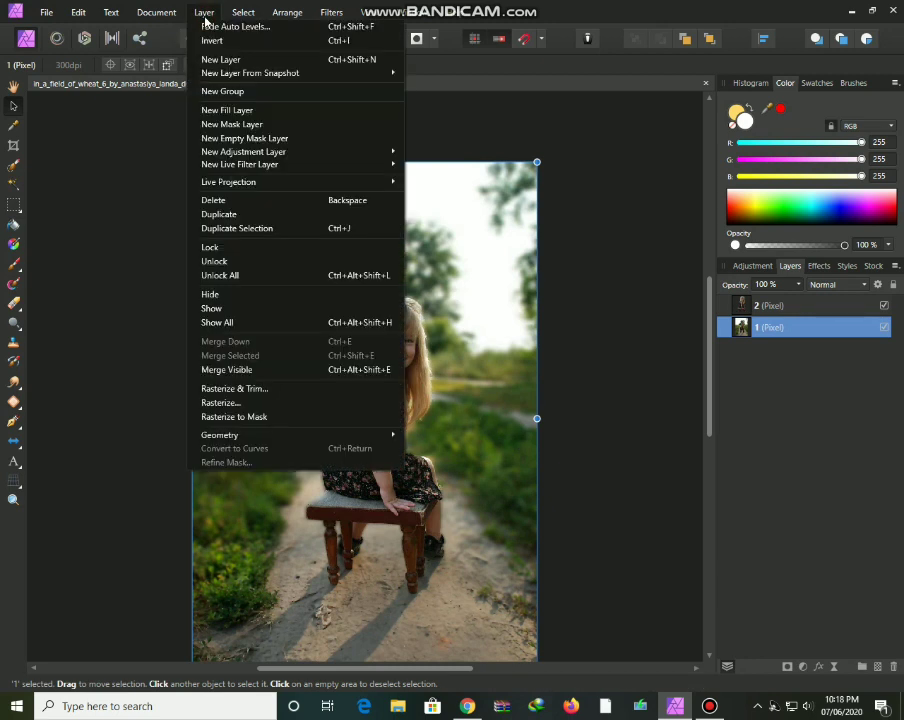
mouse_move(243, 151)
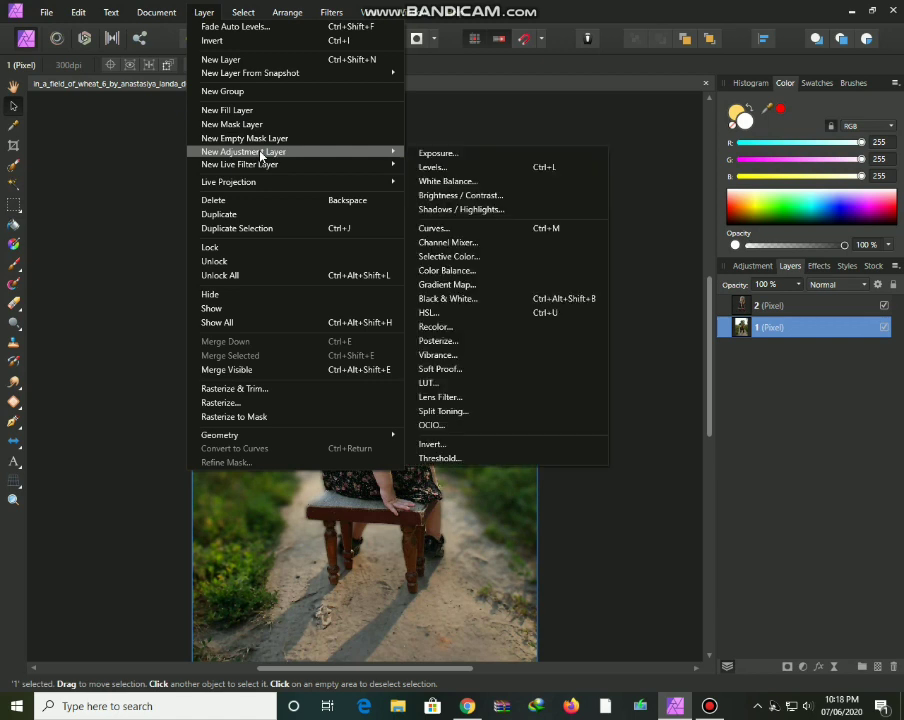
click(470, 229)
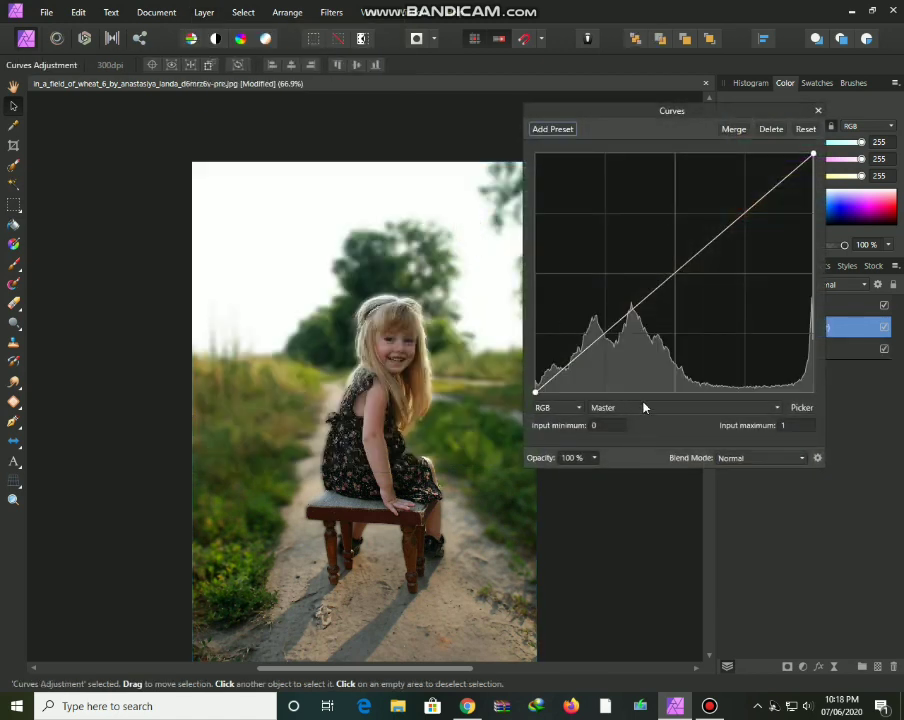
Lift the red curve's midtones slightly and add a small adjustment point on the green curve
click(643, 407)
click(630, 440)
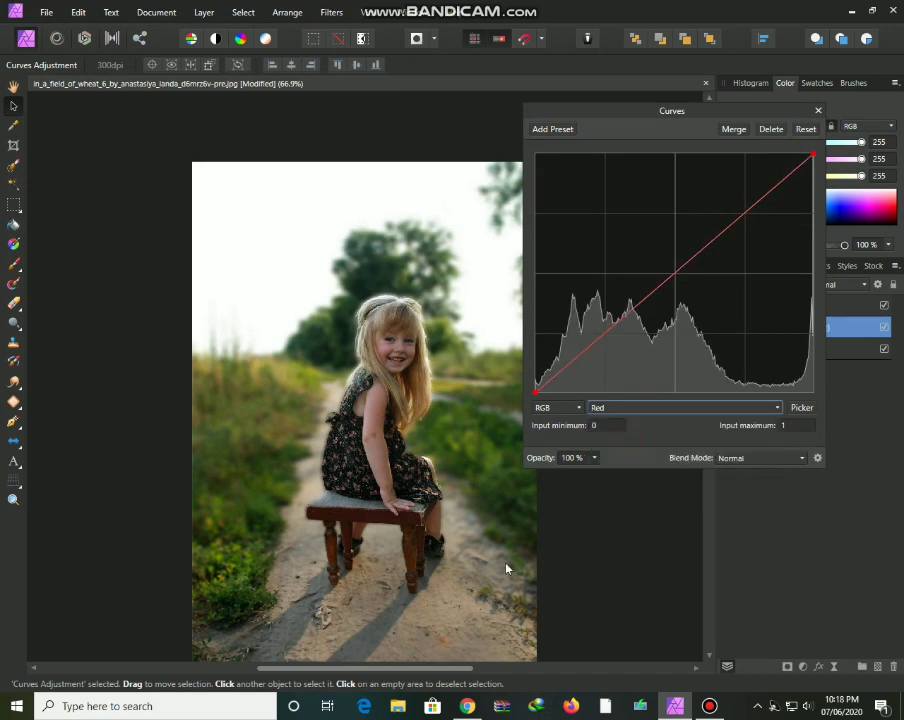
click(647, 290)
drag(647, 290, 644, 283)
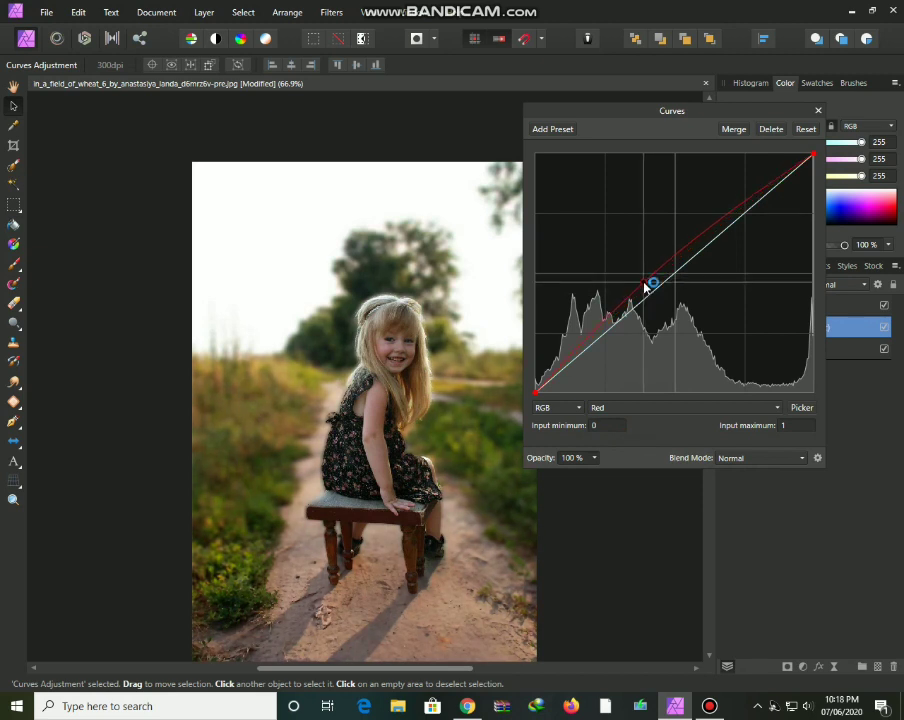
click(652, 408)
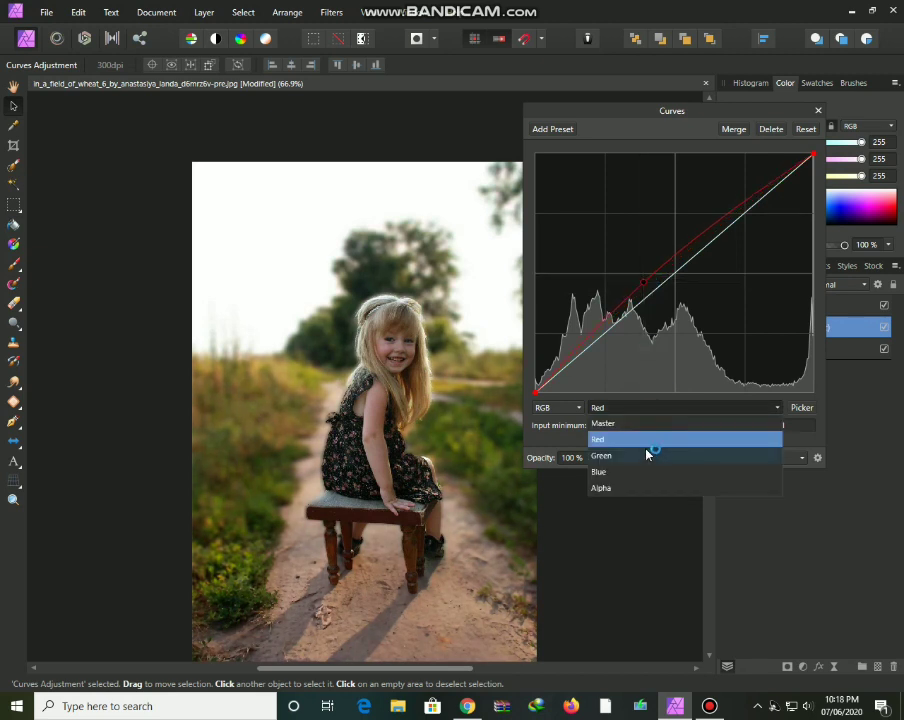
click(647, 456)
click(650, 298)
drag(650, 298, 648, 297)
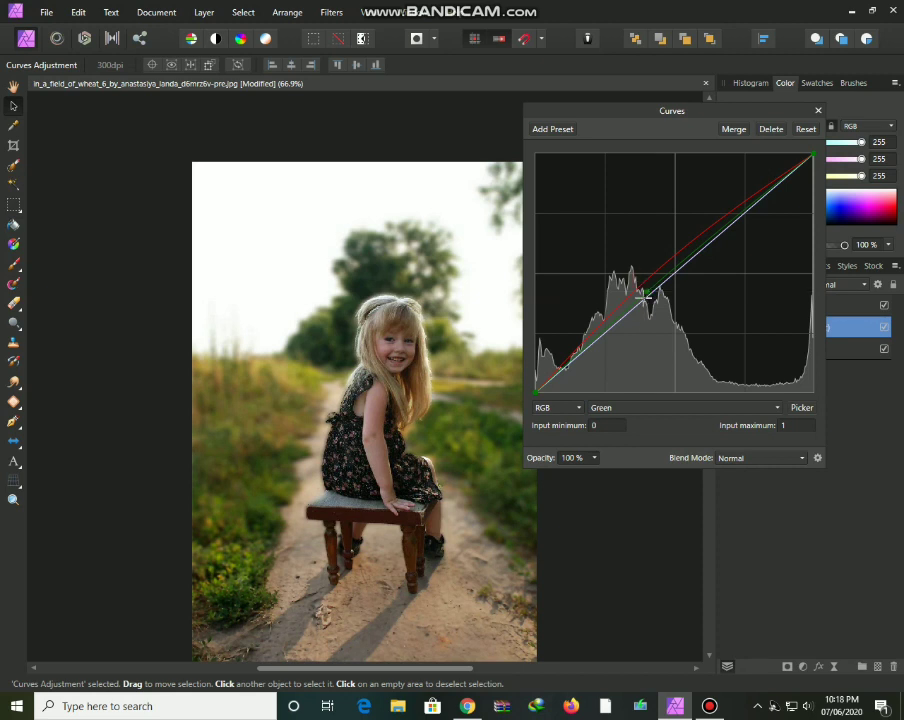
Place a raised point on the red curve and merge the Curves into a pixel layer
click(653, 408)
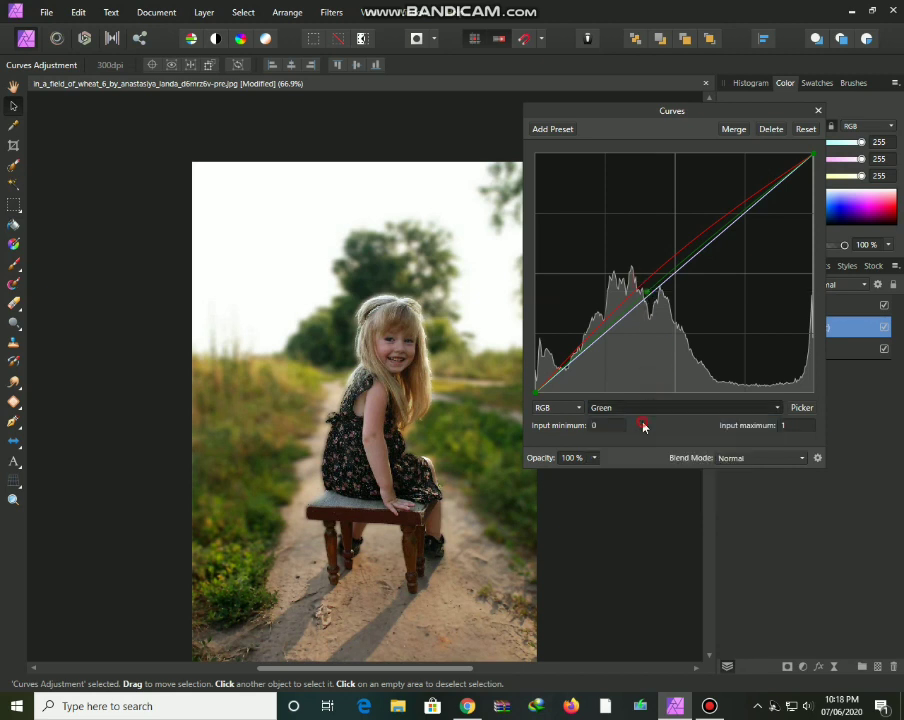
click(637, 407)
click(637, 439)
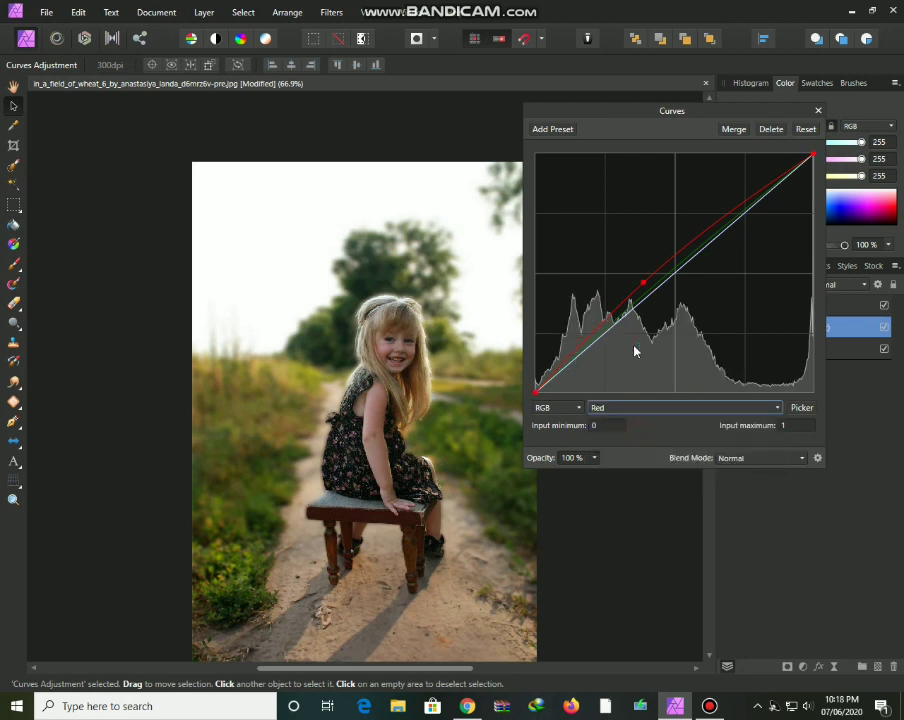
click(641, 281)
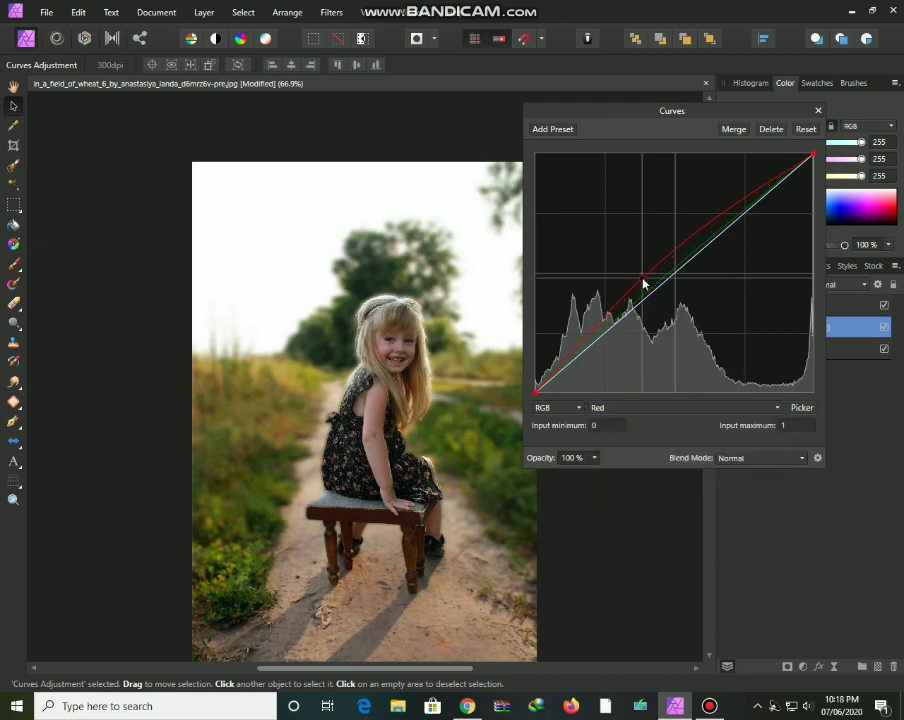
click(733, 131)
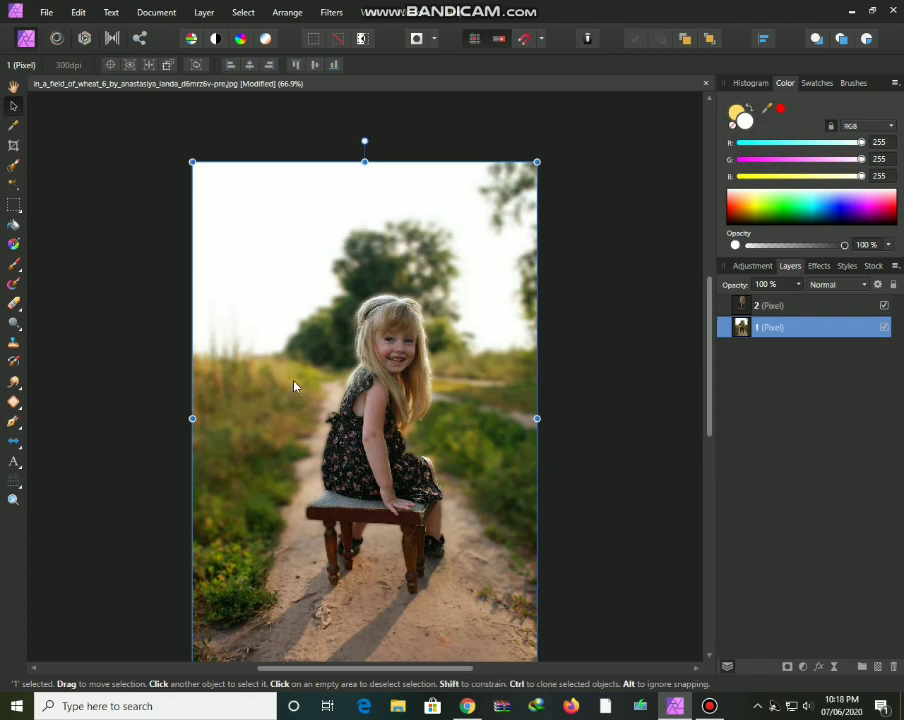
In the Develop persona's Basic panel, raise exposure slightly, set brightness 3% and boost saturation
click(86, 40)
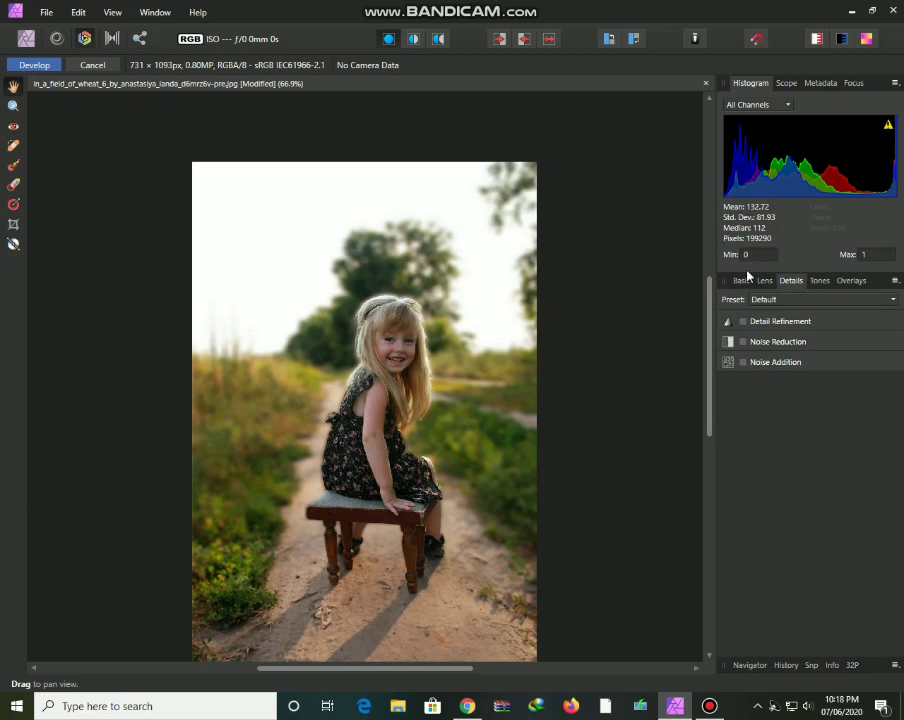
click(742, 281)
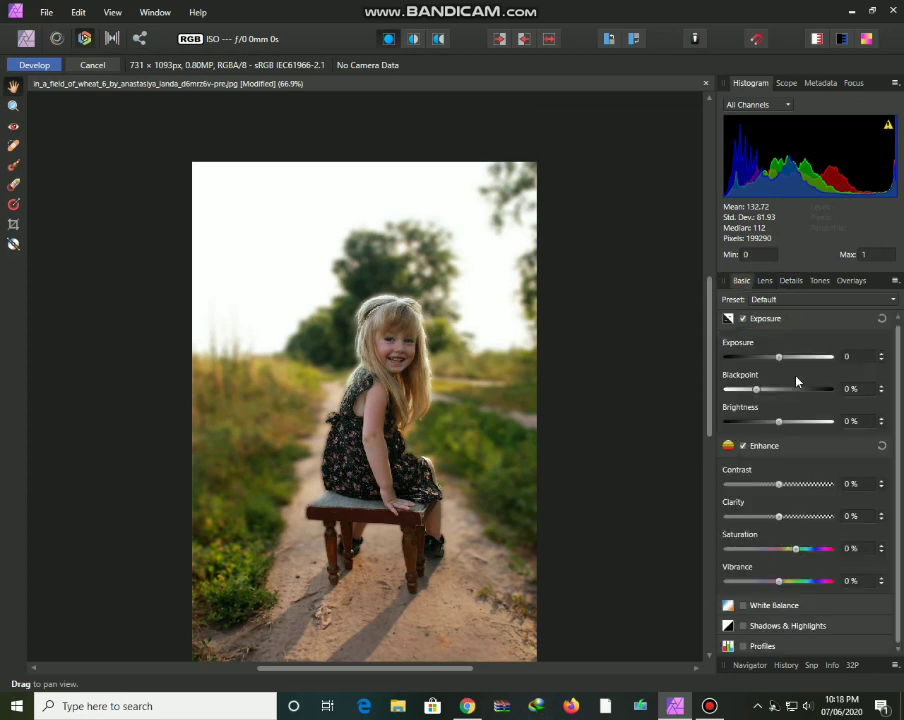
drag(780, 357, 781, 357)
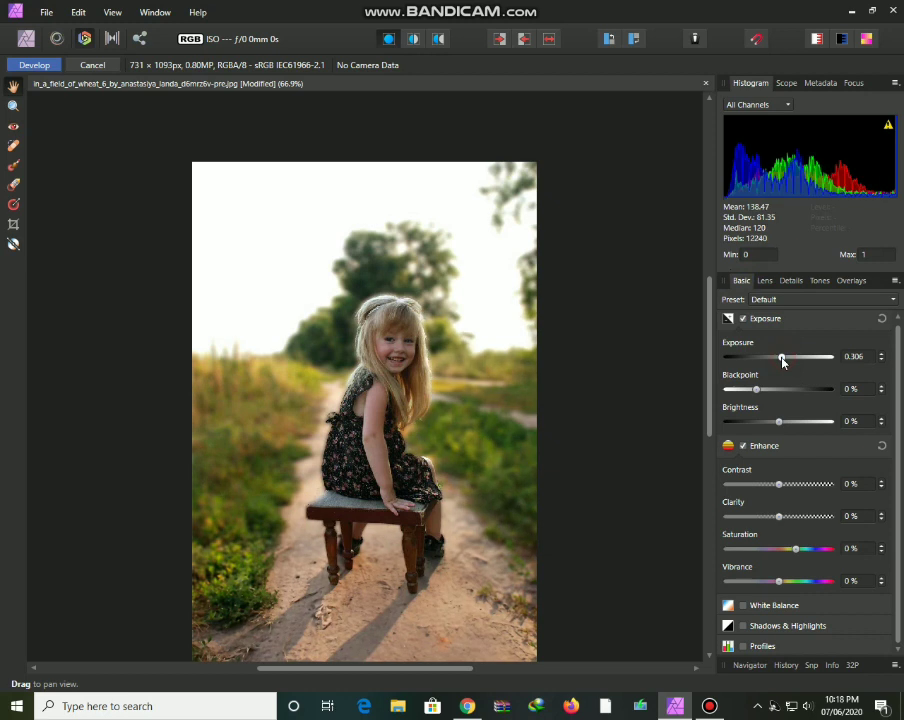
click(785, 423)
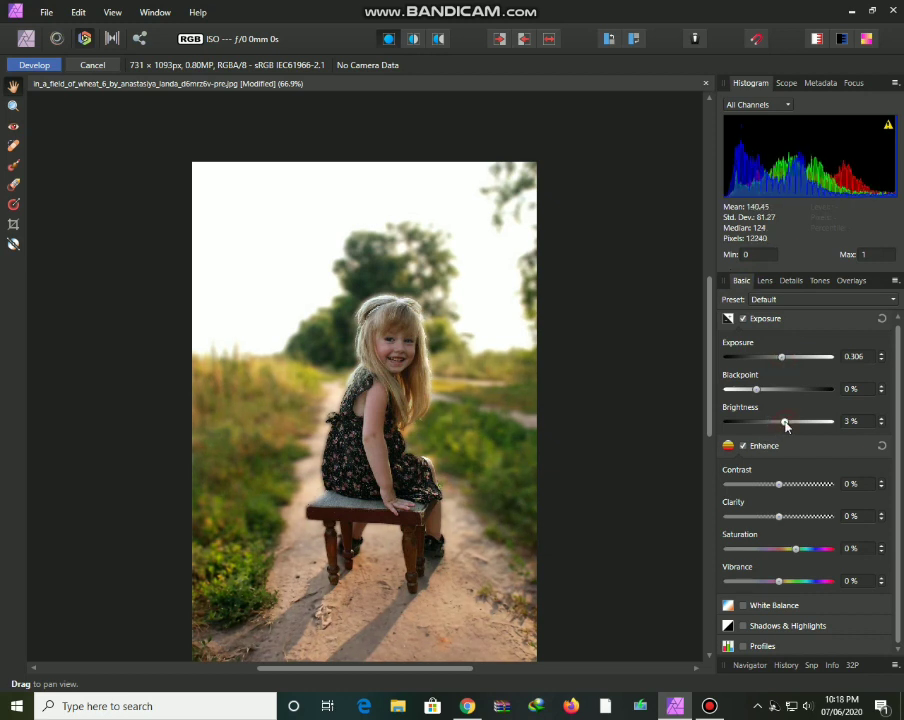
click(798, 552)
Try white balance temperature values and settle saturation at 2%
click(767, 597)
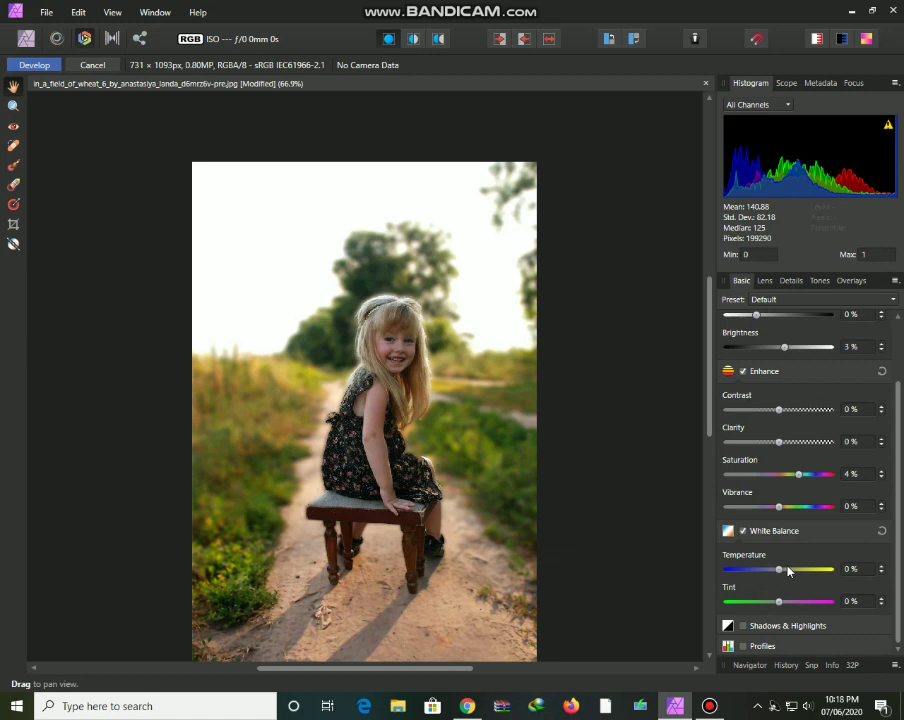
click(790, 570)
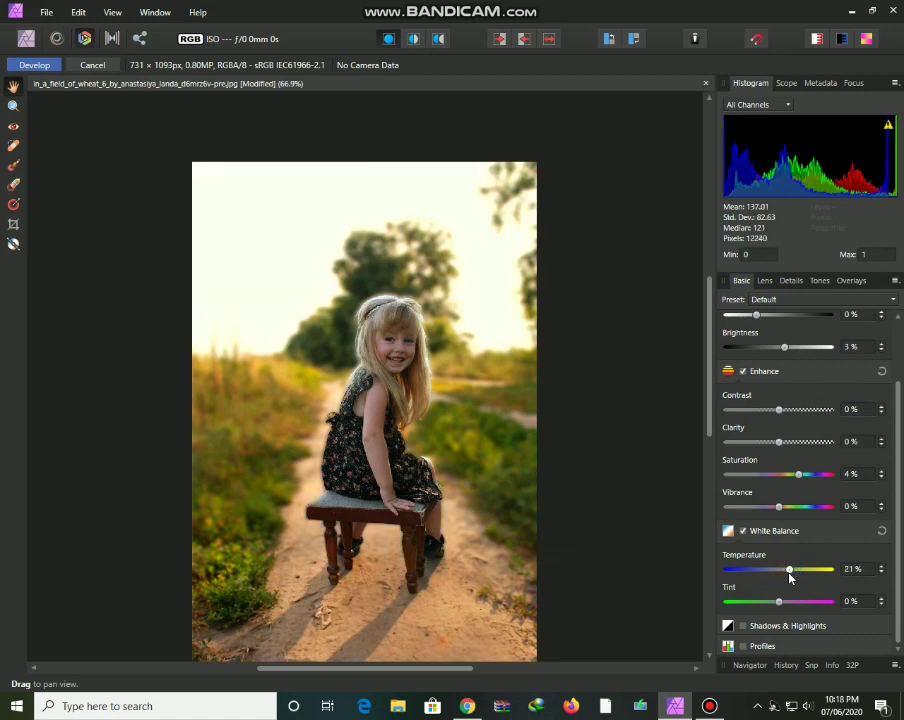
click(783, 570)
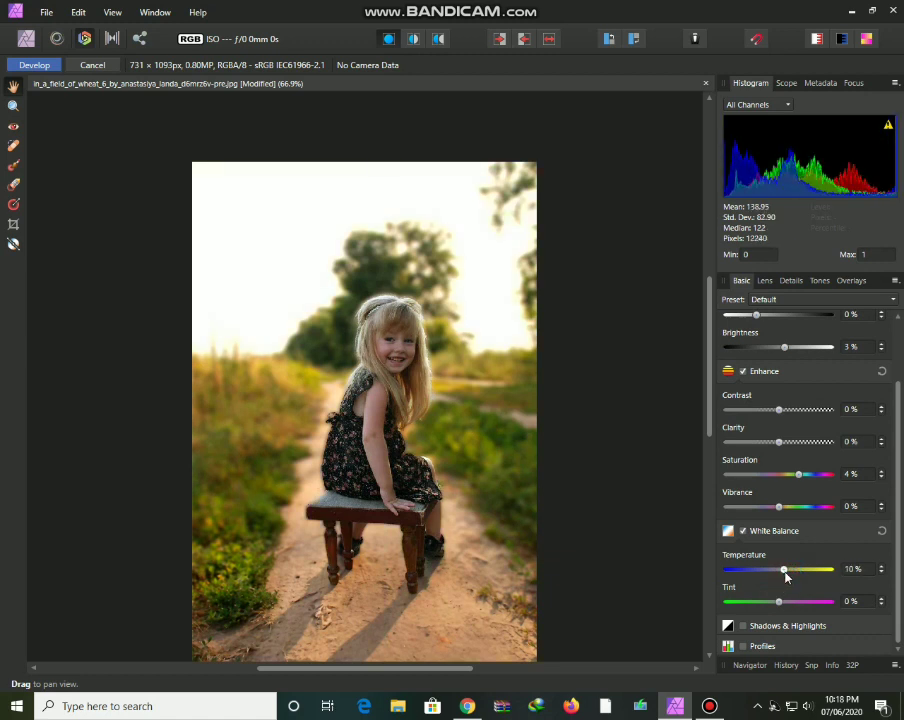
click(851, 570)
text(2)
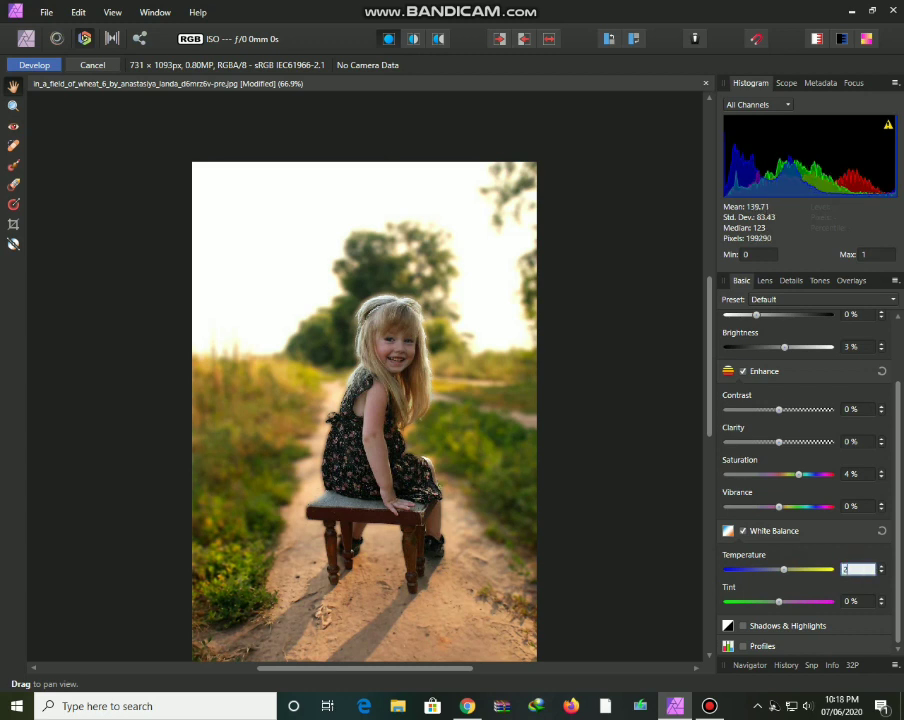
click(790, 530)
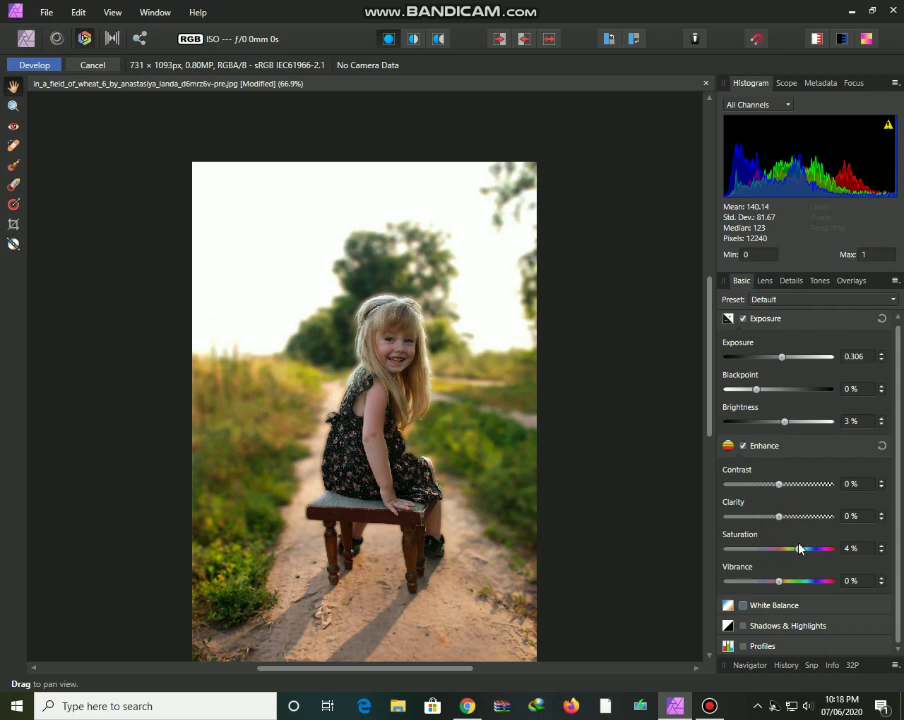
click(849, 548)
text(0)
click(797, 548)
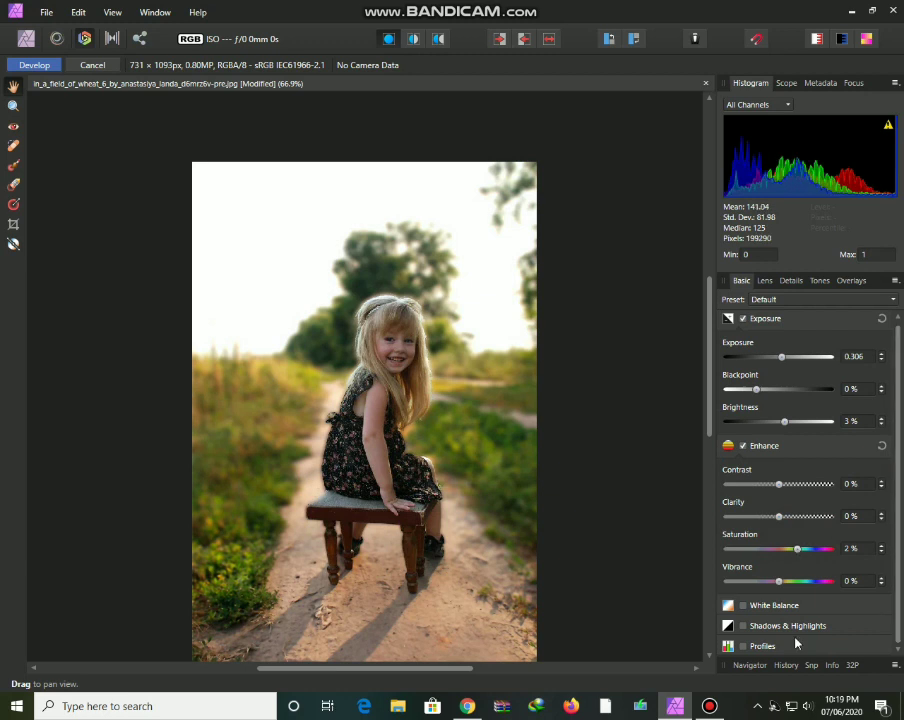
Enable white balance with temperature 2% and tint -9%, then apply the development
click(789, 605)
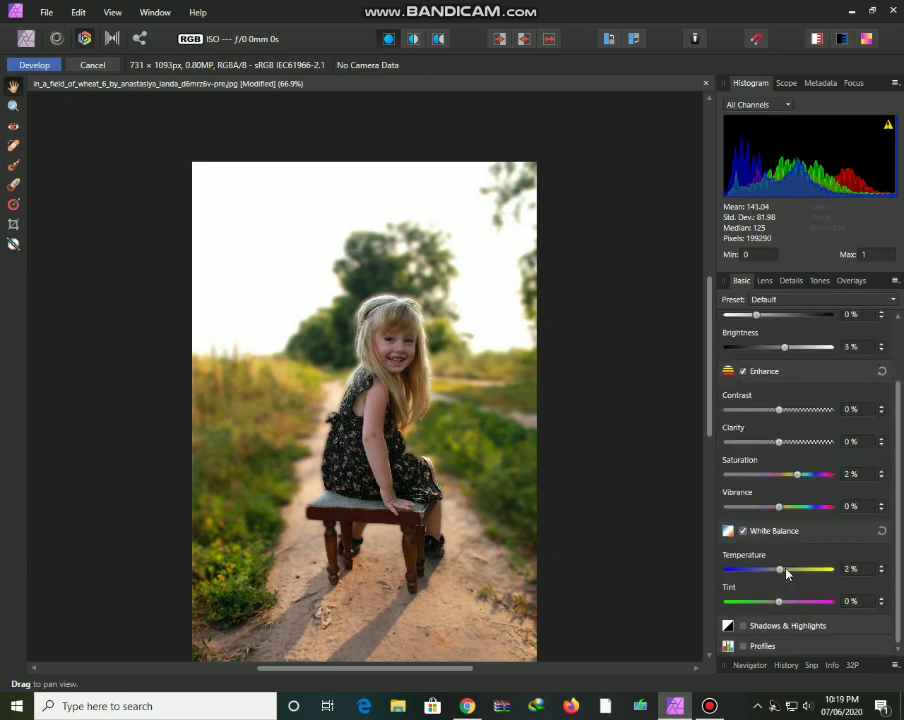
click(786, 576)
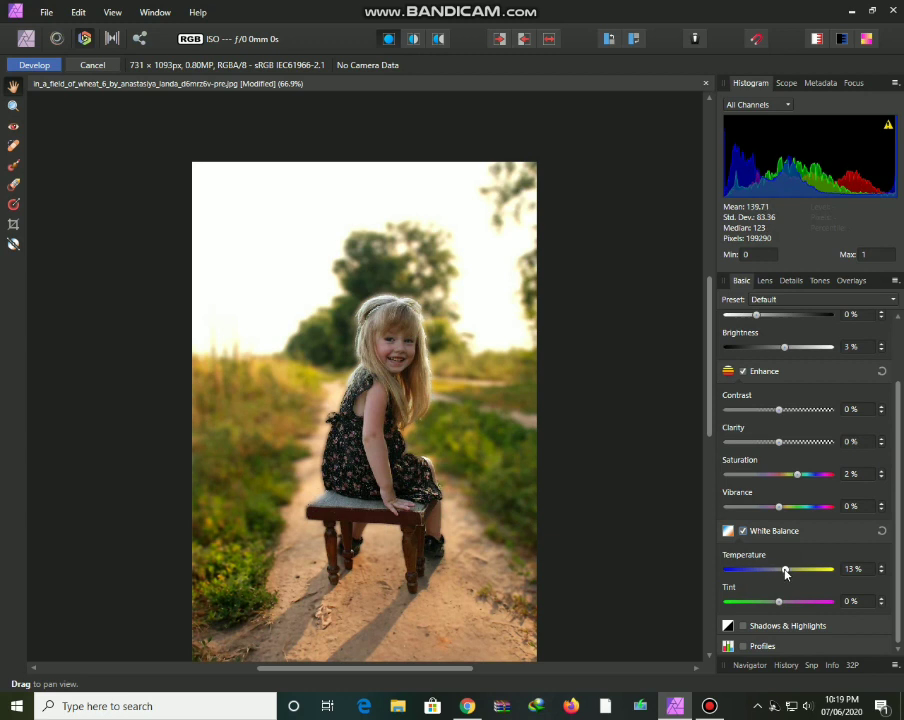
click(781, 570)
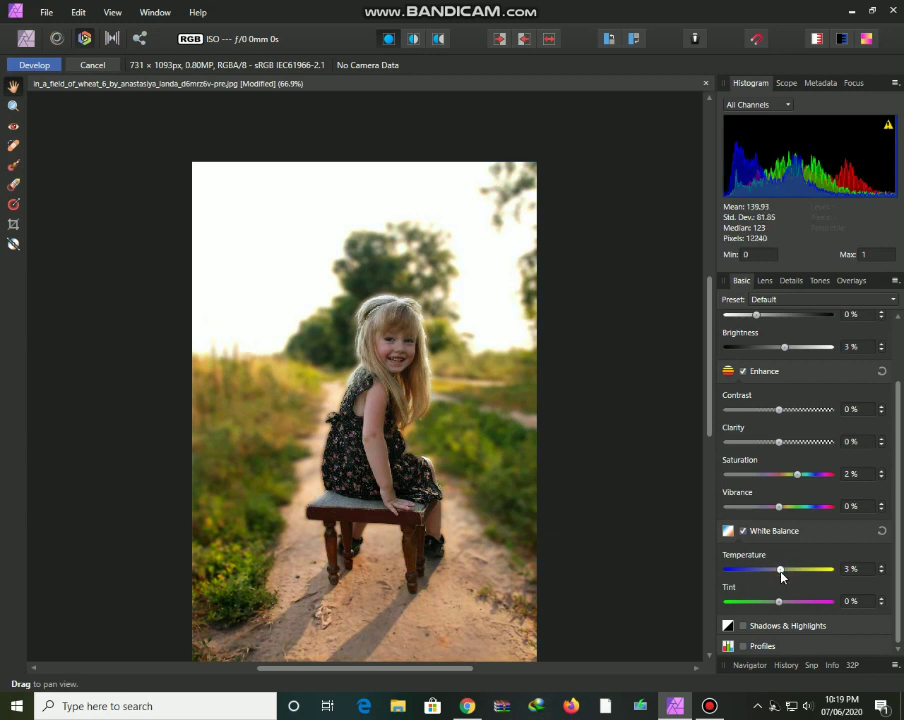
click(850, 569)
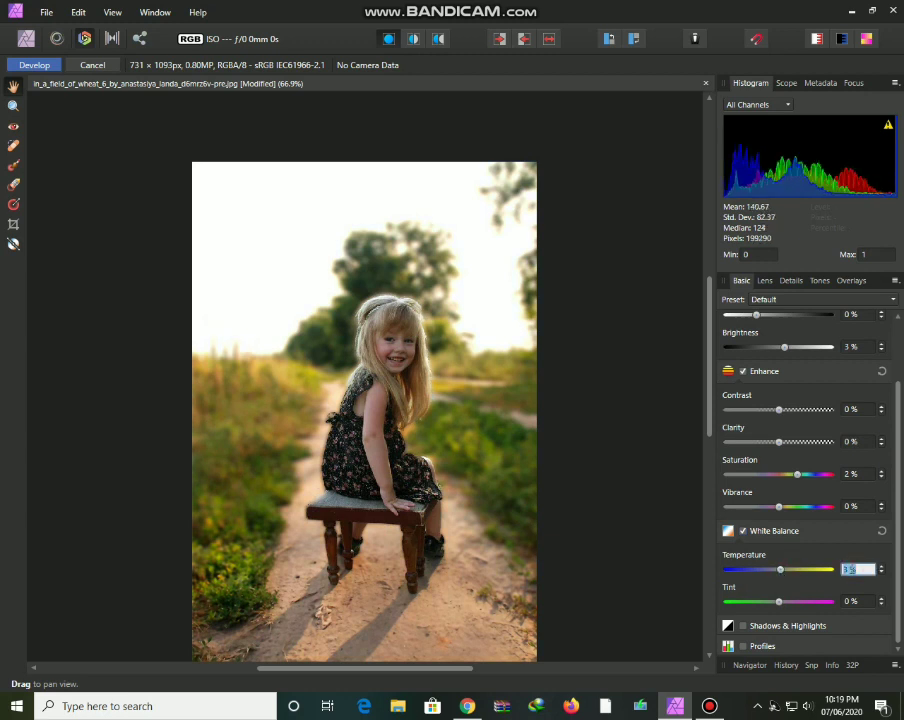
text(2)
key(Return)
click(784, 603)
drag(771, 604, 767, 606)
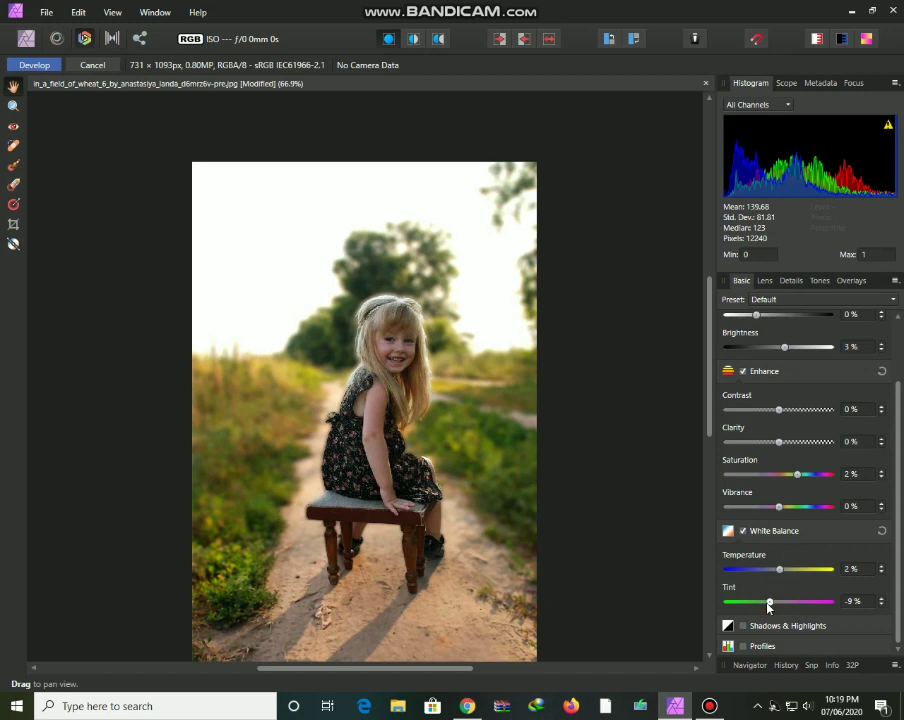
click(37, 65)
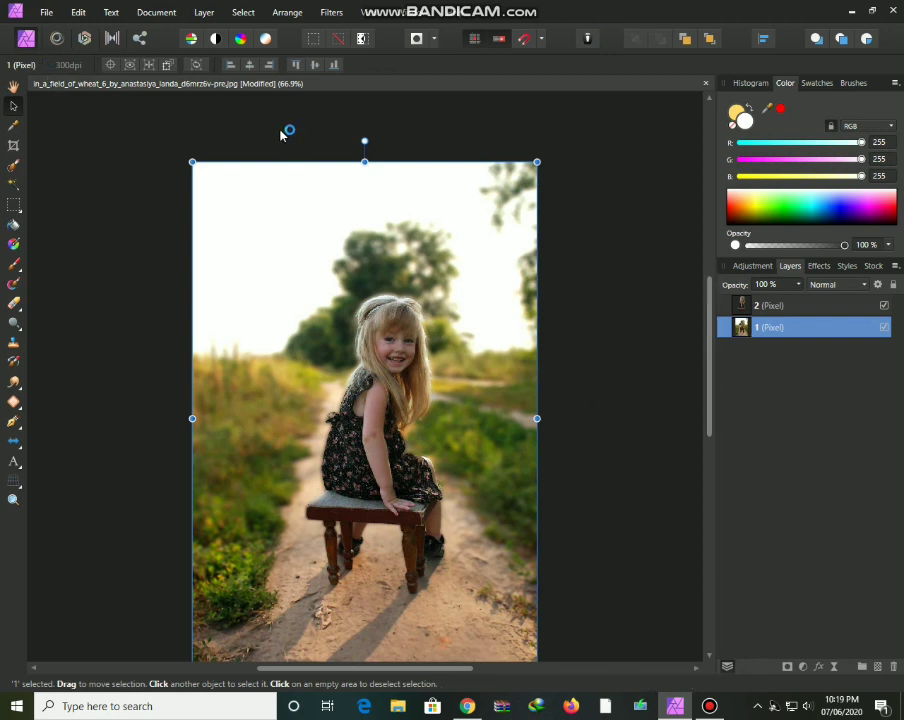
Add a midtones Color Balance of 45% red, 19% green and 36% blue, then merge it
click(205, 13)
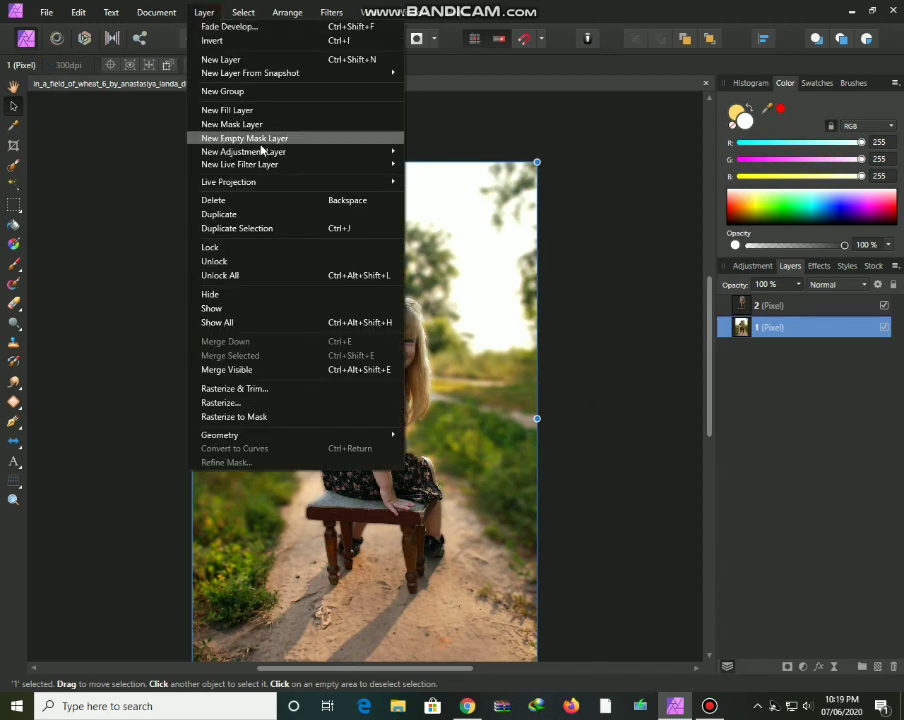
mouse_move(244, 151)
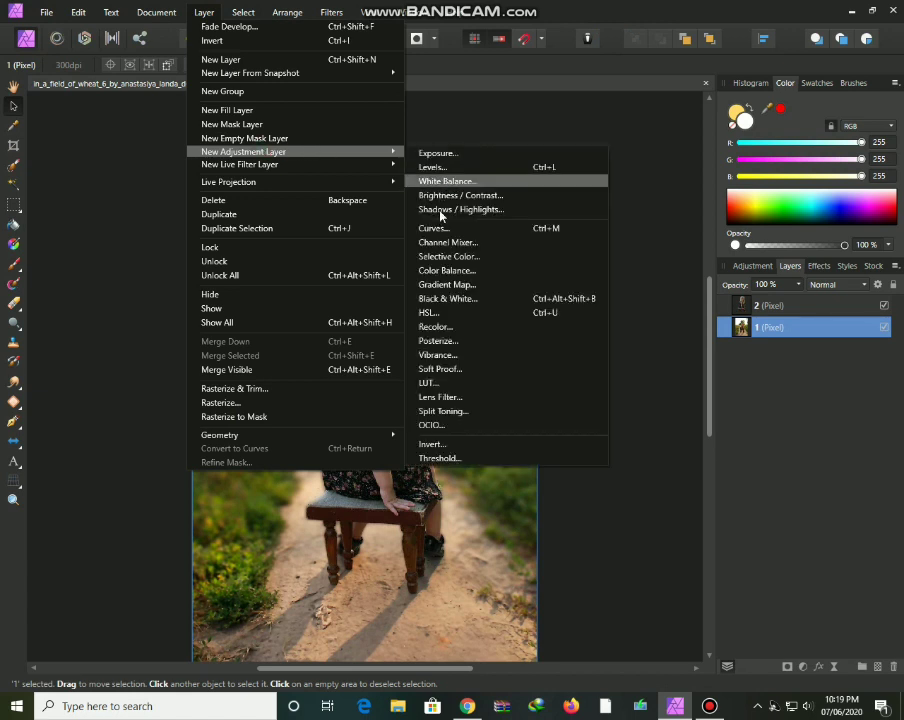
click(447, 271)
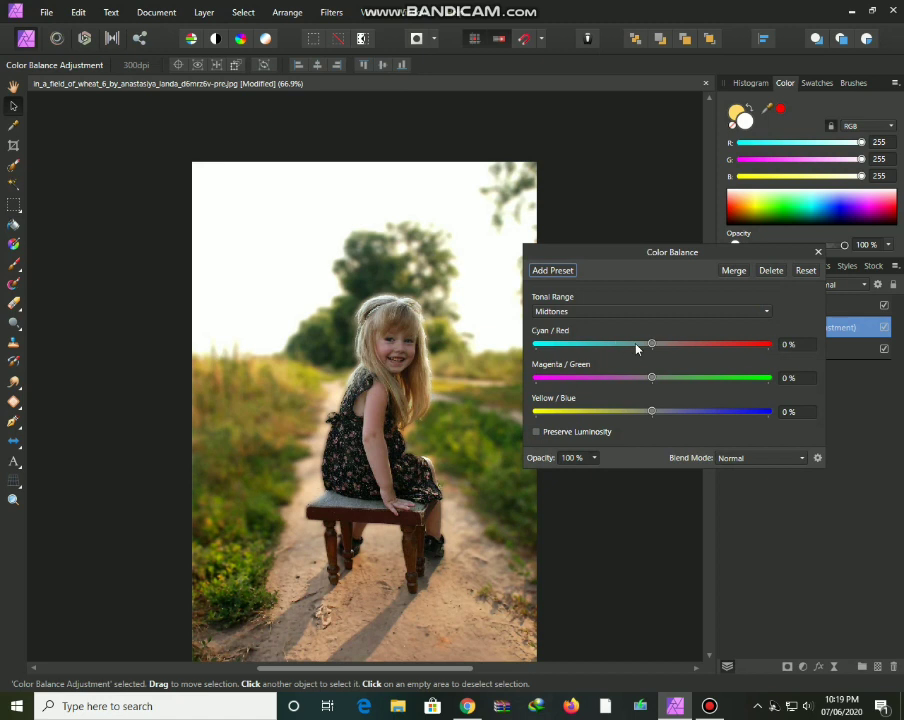
drag(672, 344, 688, 344)
mouse_move(651, 377)
mouse_down()
mouse_move(675, 378)
mouse_move(670, 411)
mouse_up()
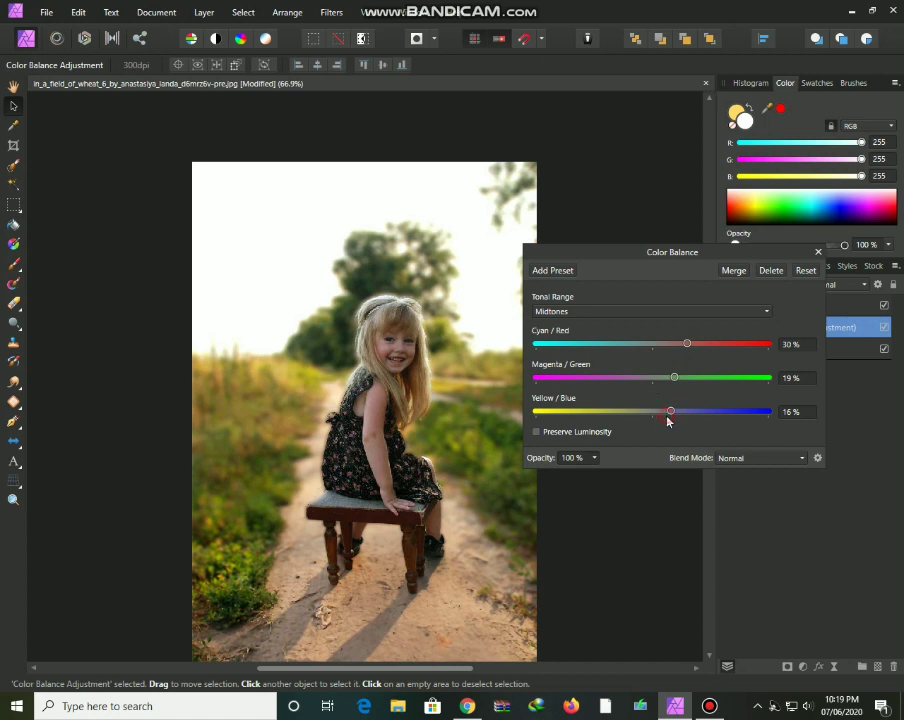
drag(622, 417, 597, 414)
drag(702, 349, 704, 344)
mouse_move(609, 413)
mouse_down()
mouse_move(669, 414)
mouse_move(586, 412)
mouse_move(693, 414)
mouse_up()
click(736, 272)
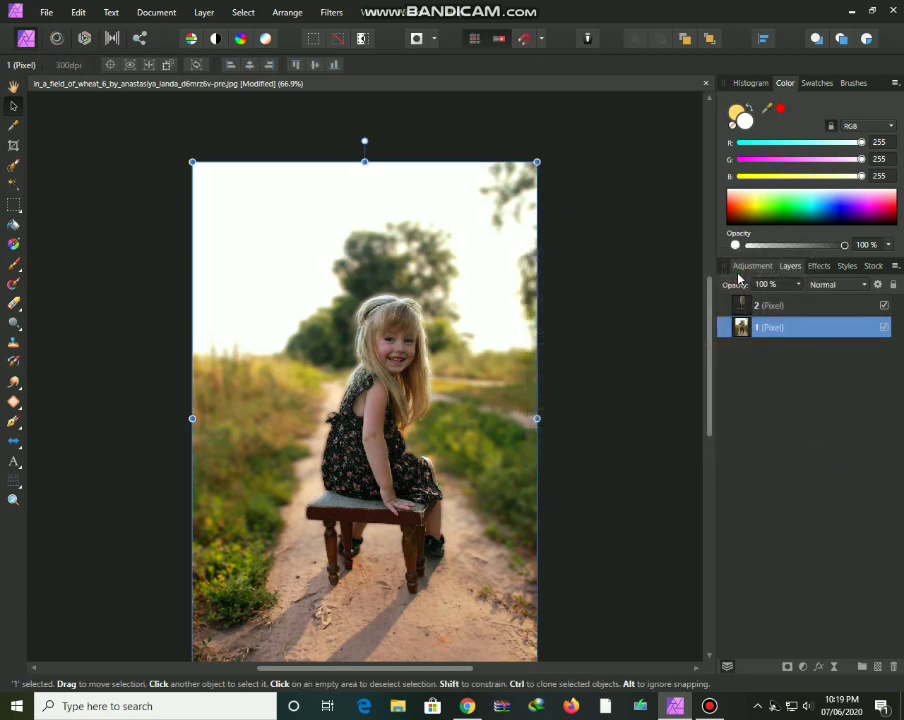
Add a Soft Proof adjustment with the Agfa : Swop Standard profile and merge it
click(206, 14)
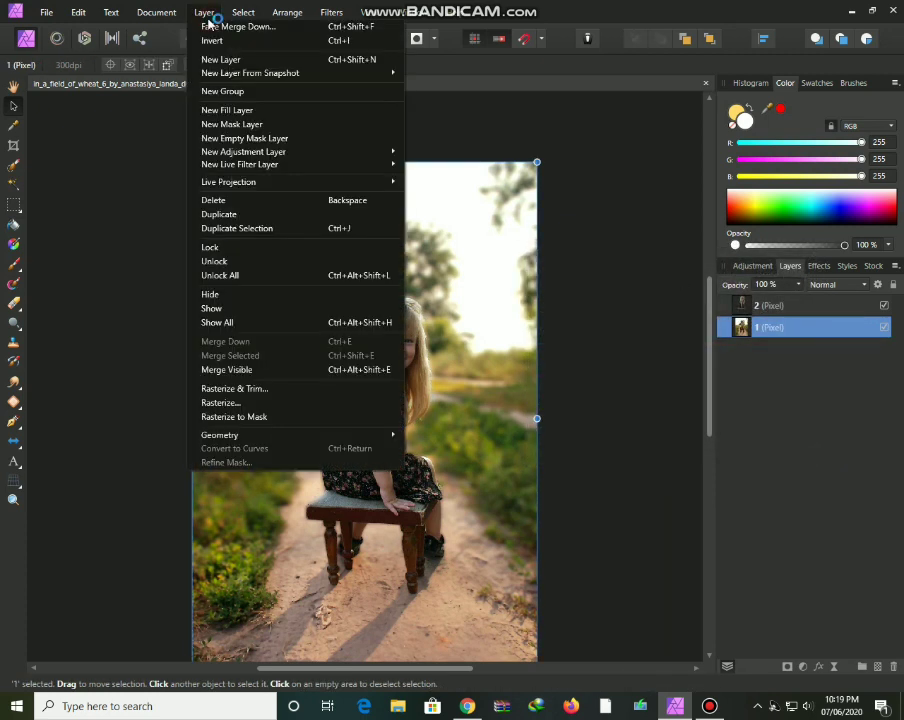
mouse_move(243, 152)
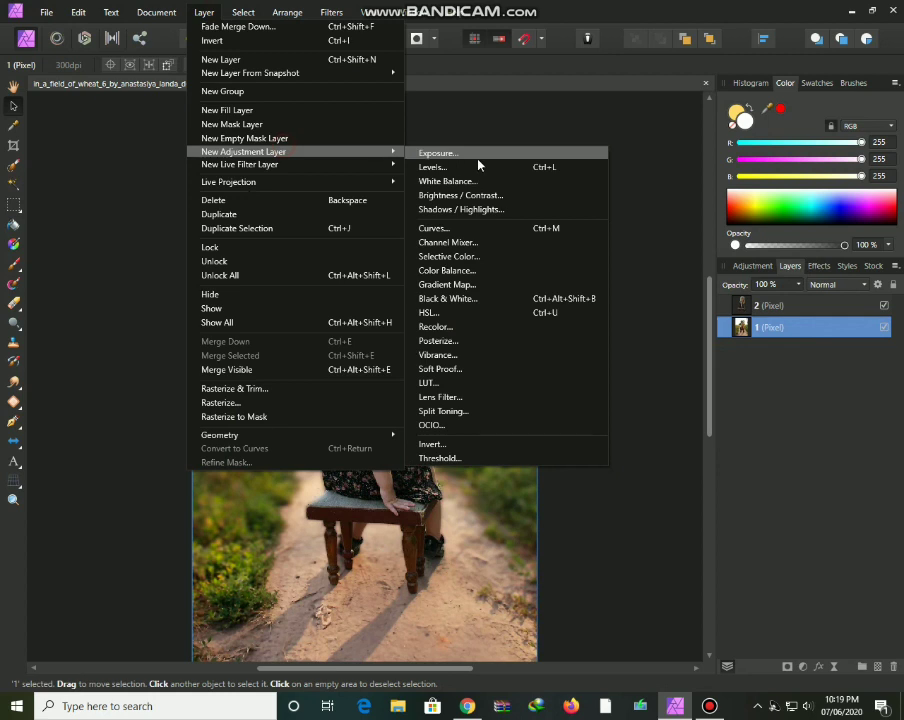
click(470, 372)
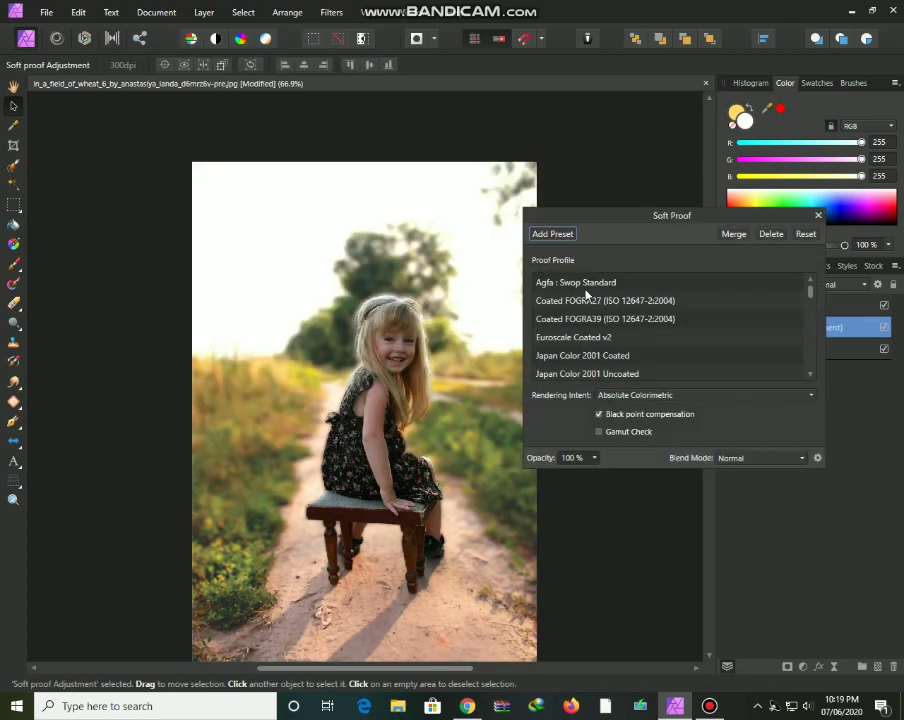
click(587, 285)
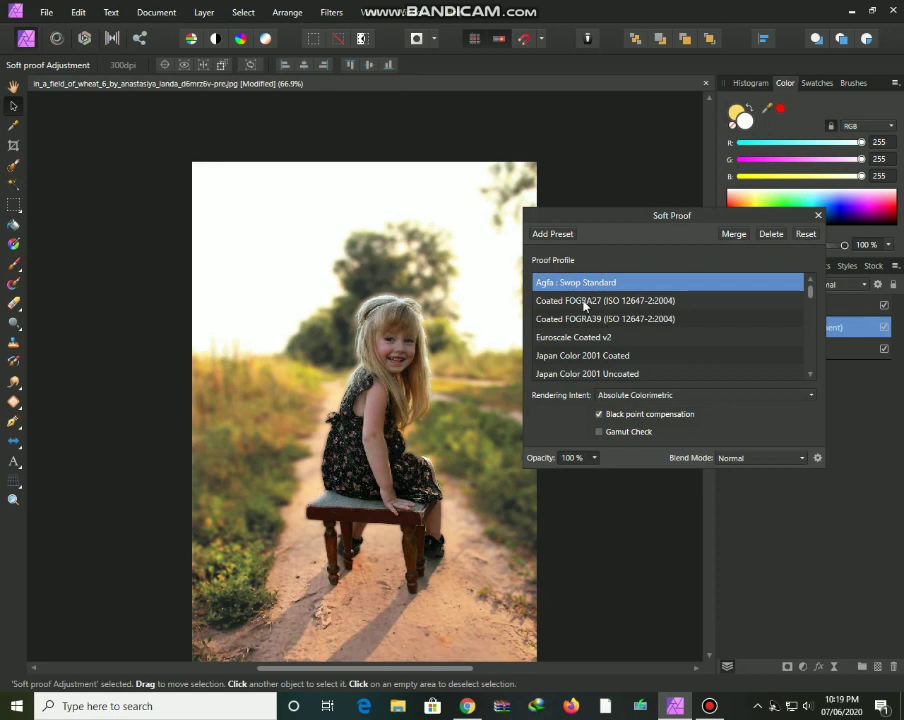
click(735, 235)
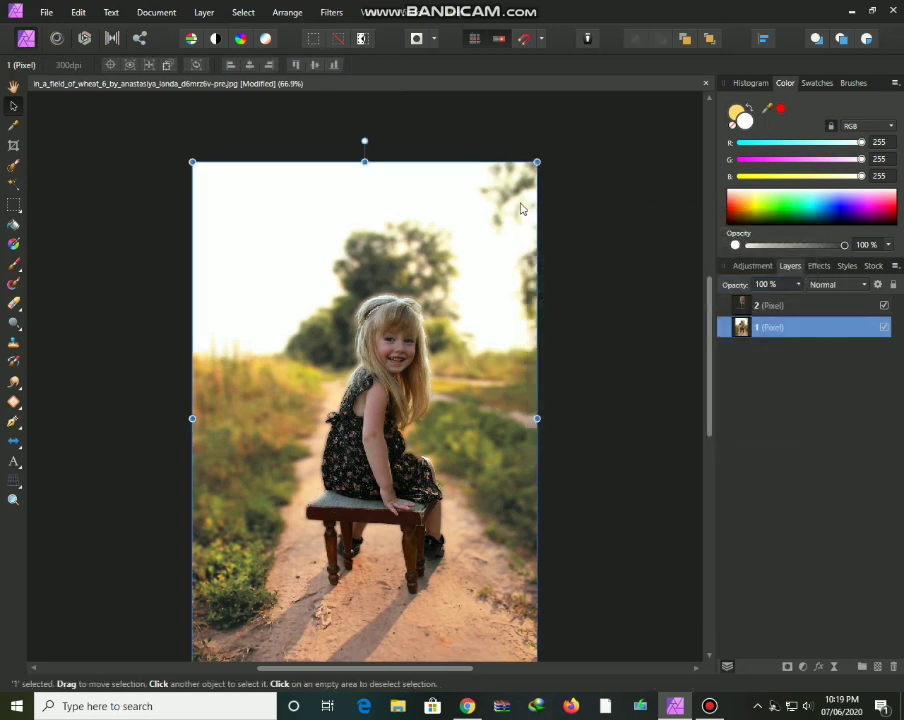
click(833, 667)
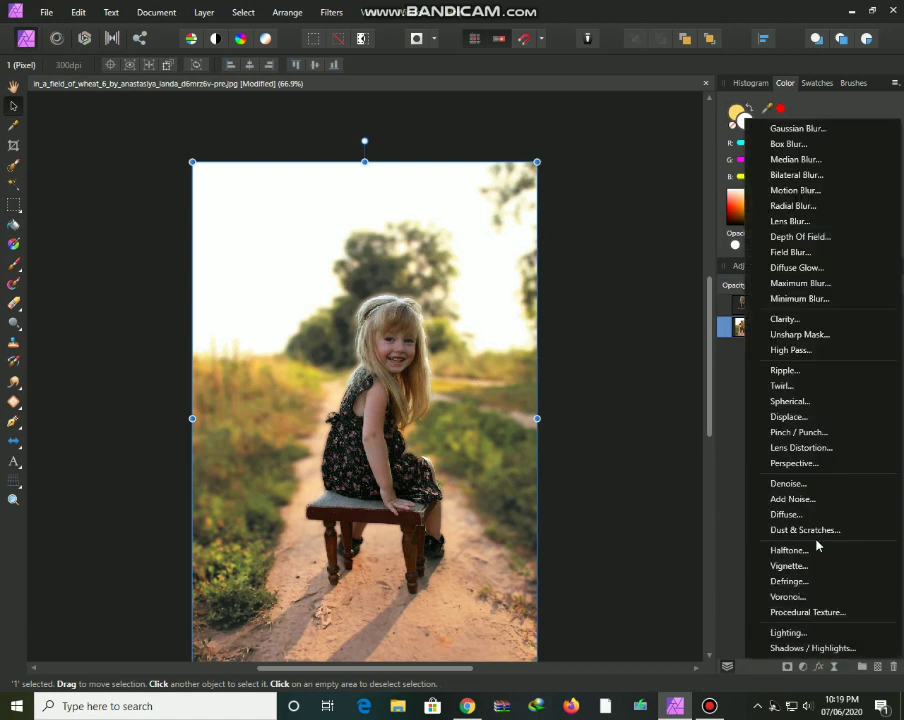
Add a Live Vignette with exposure -0.939 and hardness 66%
click(809, 569)
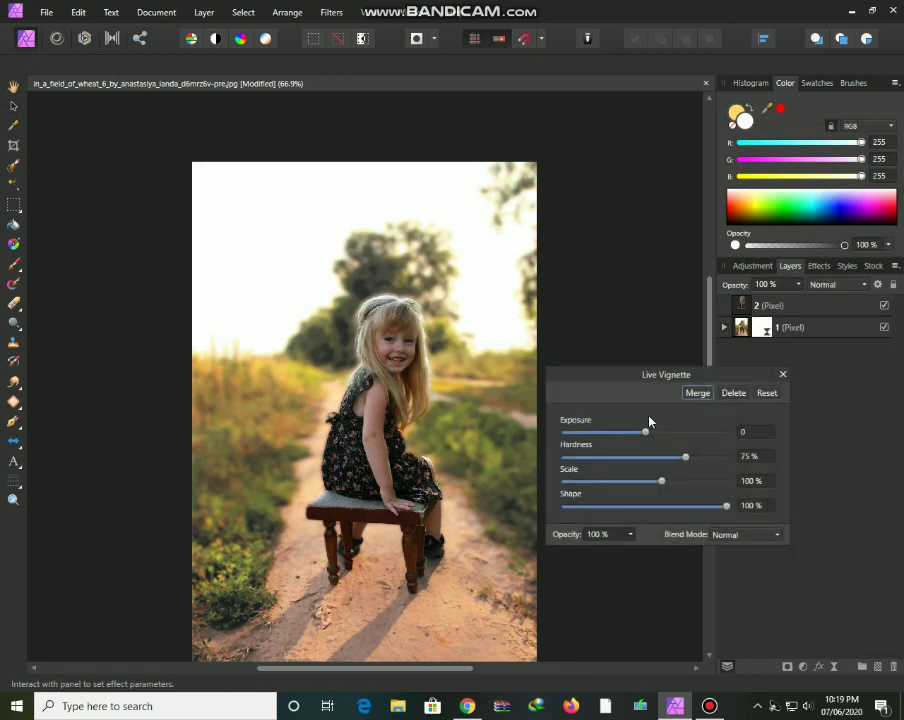
mouse_move(625, 436)
mouse_down()
mouse_move(618, 431)
mouse_move(635, 432)
mouse_up()
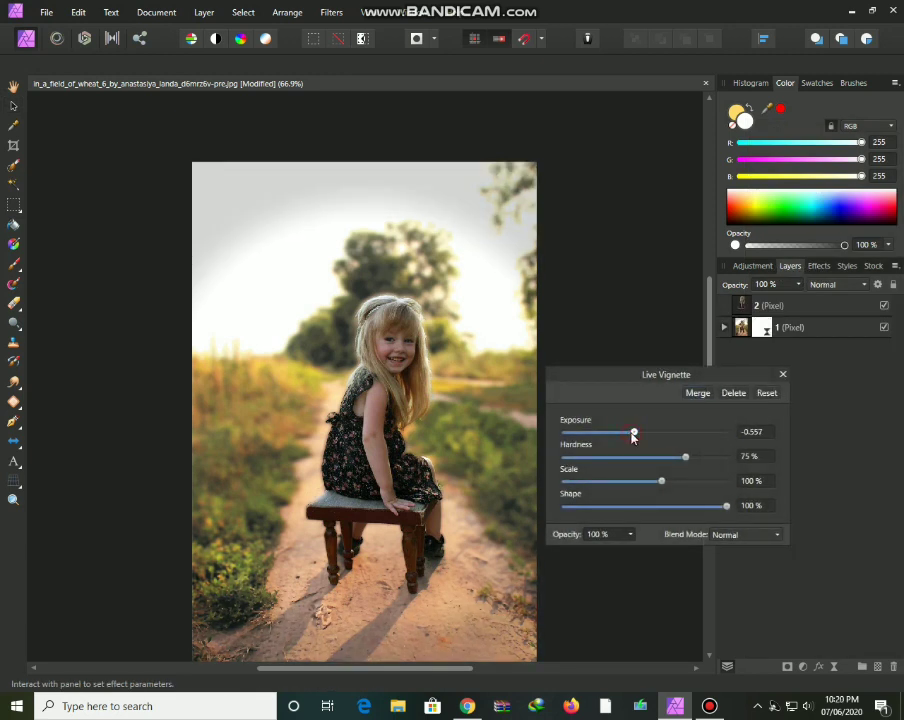
click(628, 437)
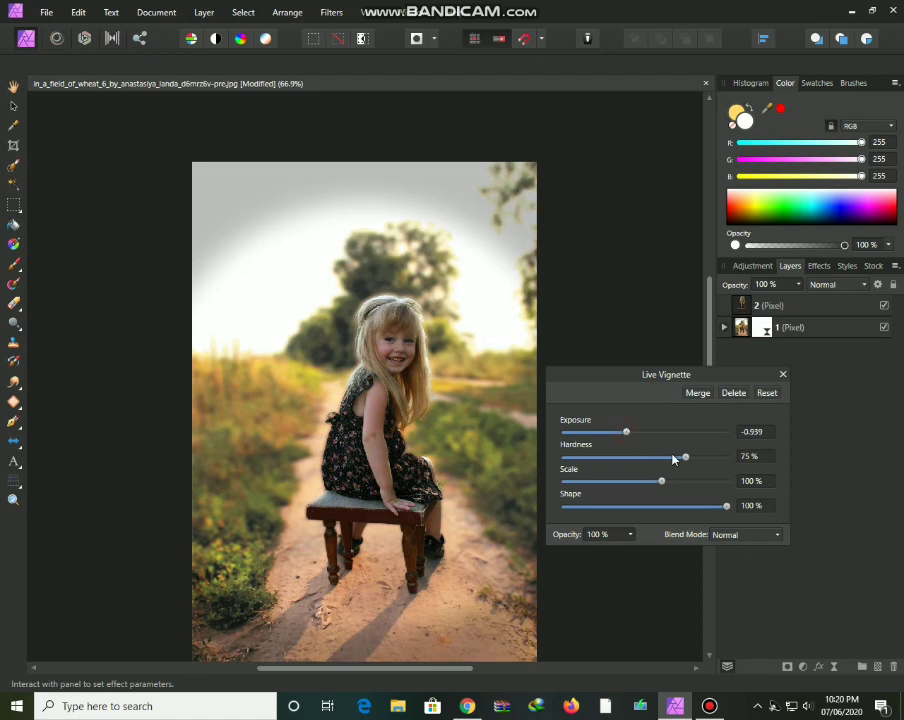
click(673, 456)
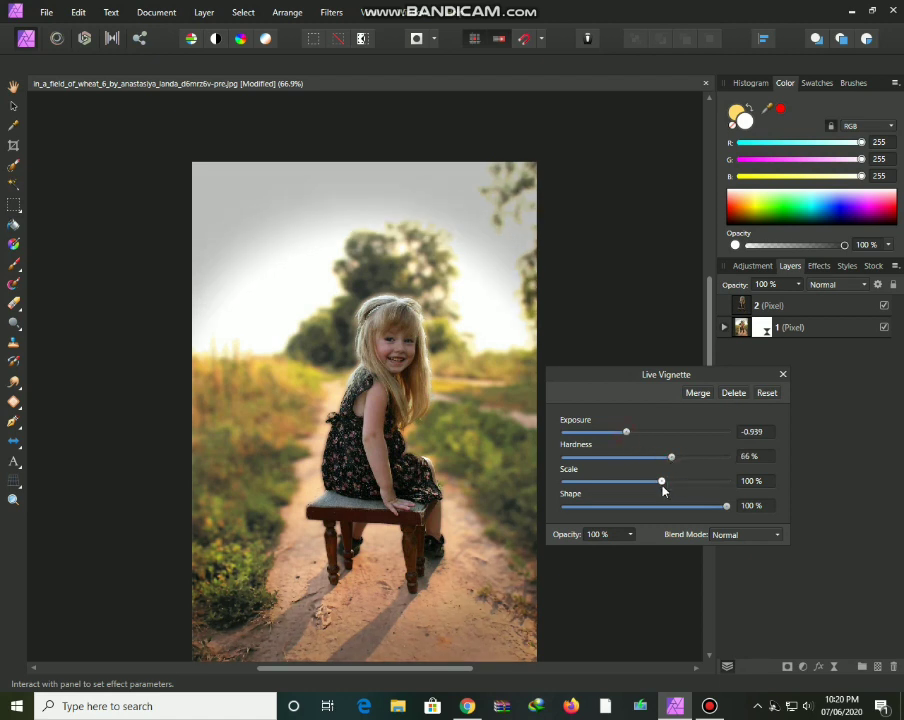
mouse_move(661, 481)
mouse_down()
mouse_move(672, 482)
mouse_move(660, 482)
mouse_up()
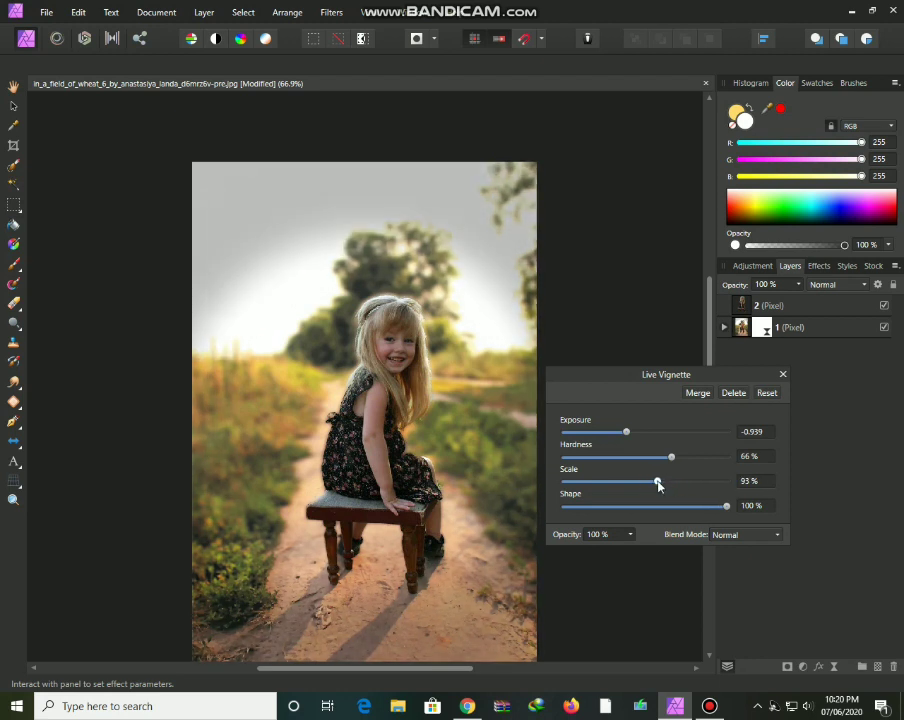
Set the vignette scale to 94% and shape to 90%, then merge it into the image
click(746, 484)
key(BackSpace)
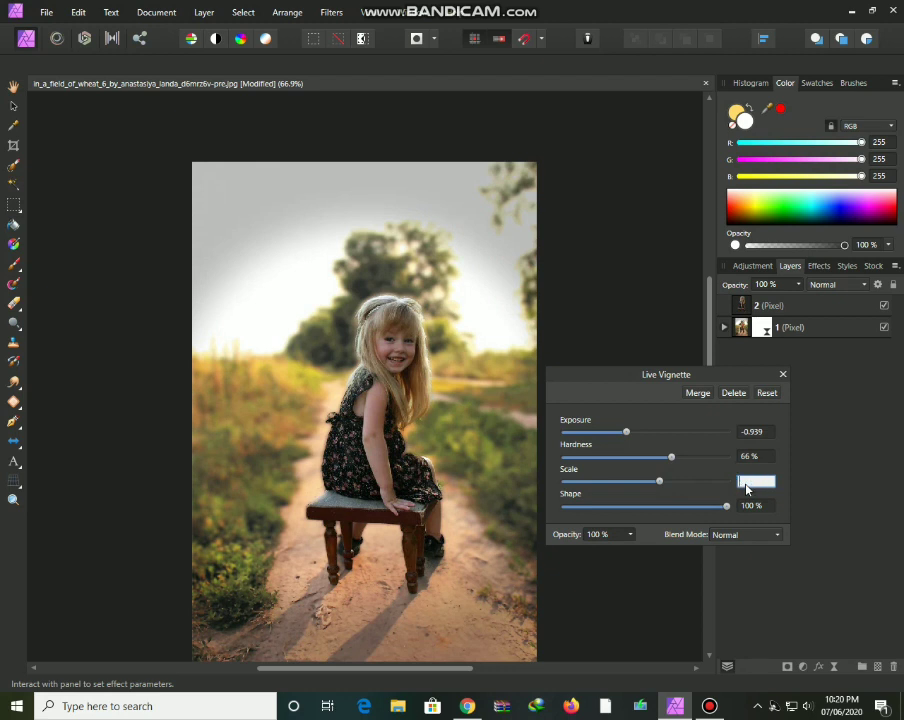
text(9)
key(BackSpace)
drag(710, 507, 722, 507)
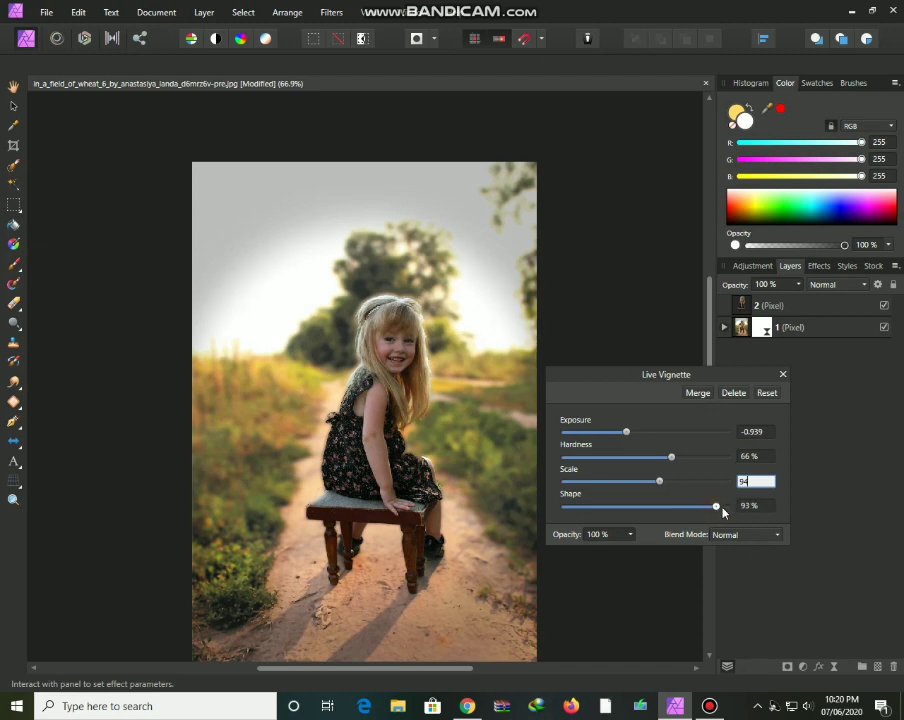
key(Return)
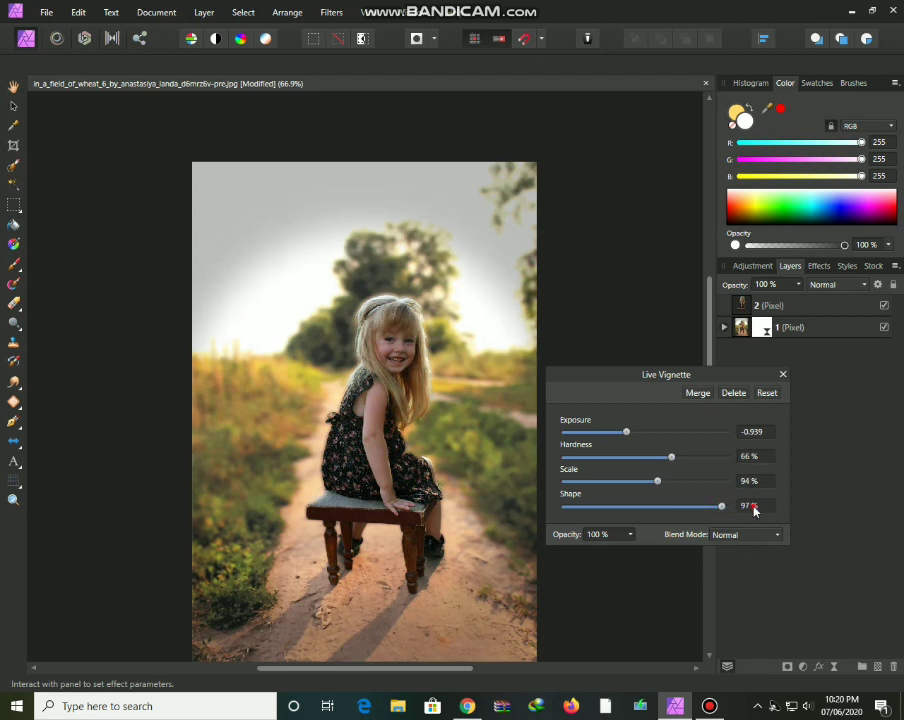
click(754, 510)
text(90)
click(689, 392)
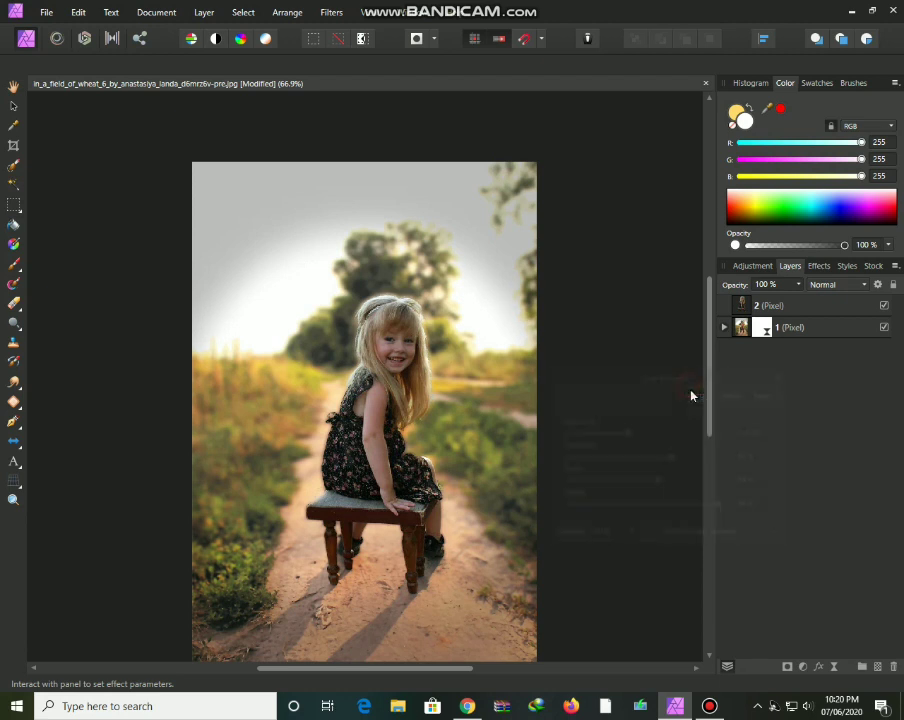
Apply Auto Levels to pixel layer 2 and enter the Develop persona
click(796, 308)
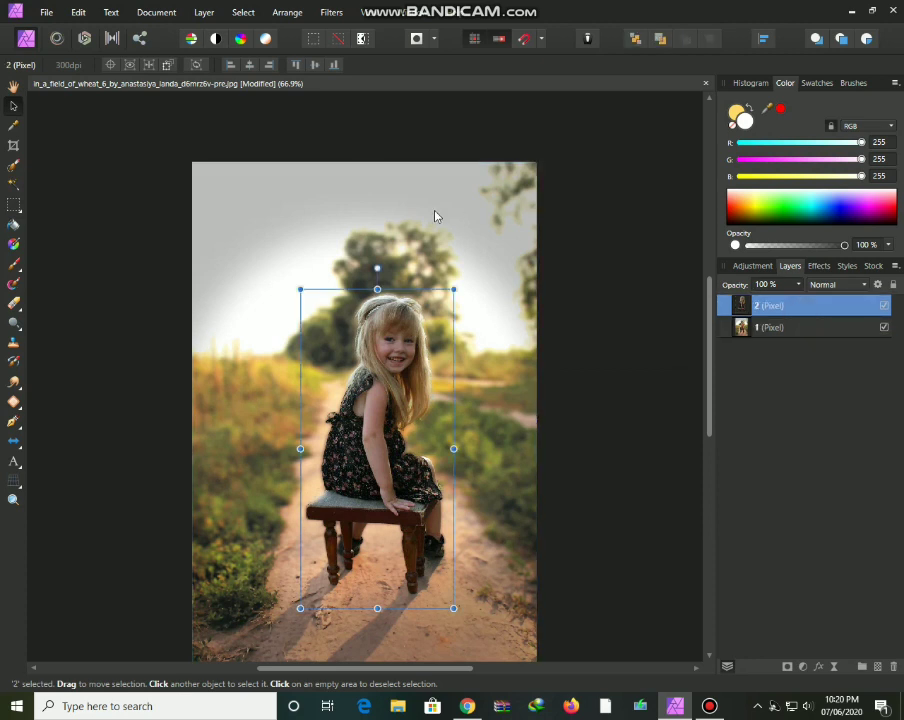
click(190, 44)
click(86, 42)
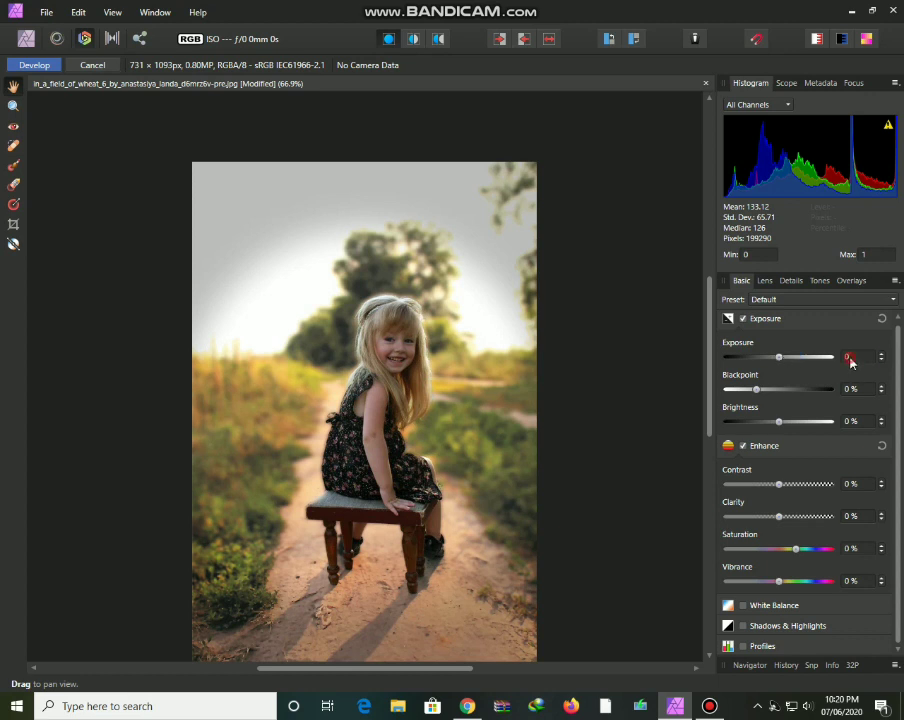
Bring the Develop exposure down to about 0.578
click(850, 358)
text(2)
click(742, 605)
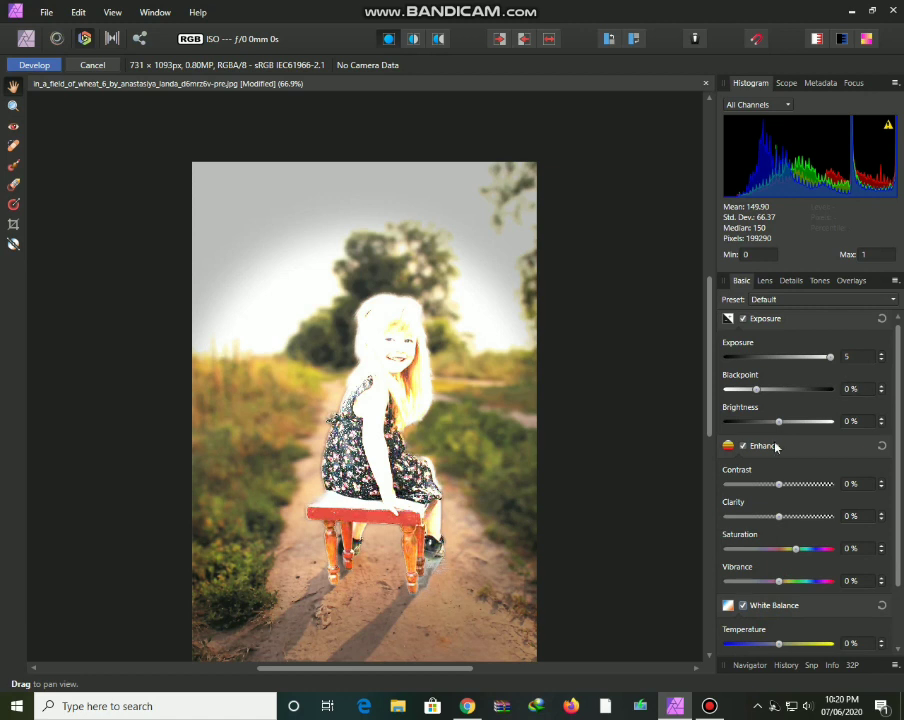
click(852, 357)
click(745, 319)
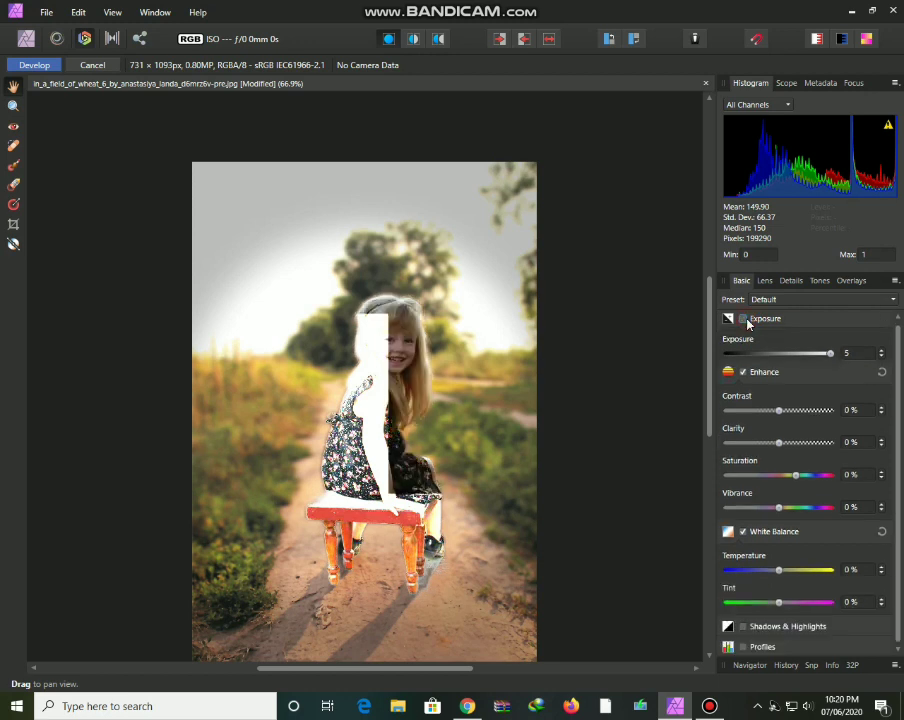
click(769, 333)
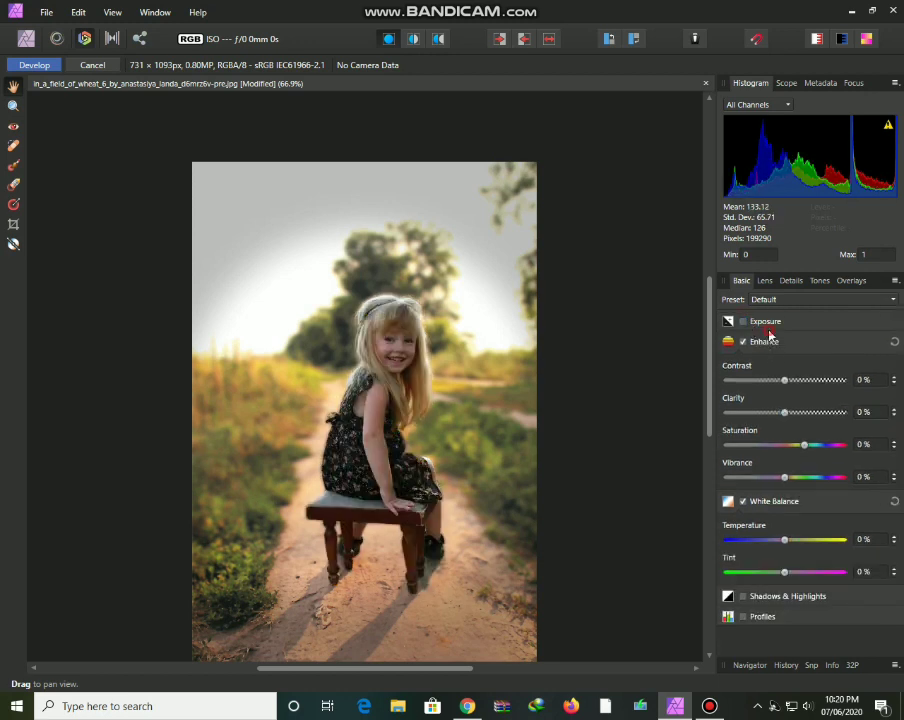
click(743, 321)
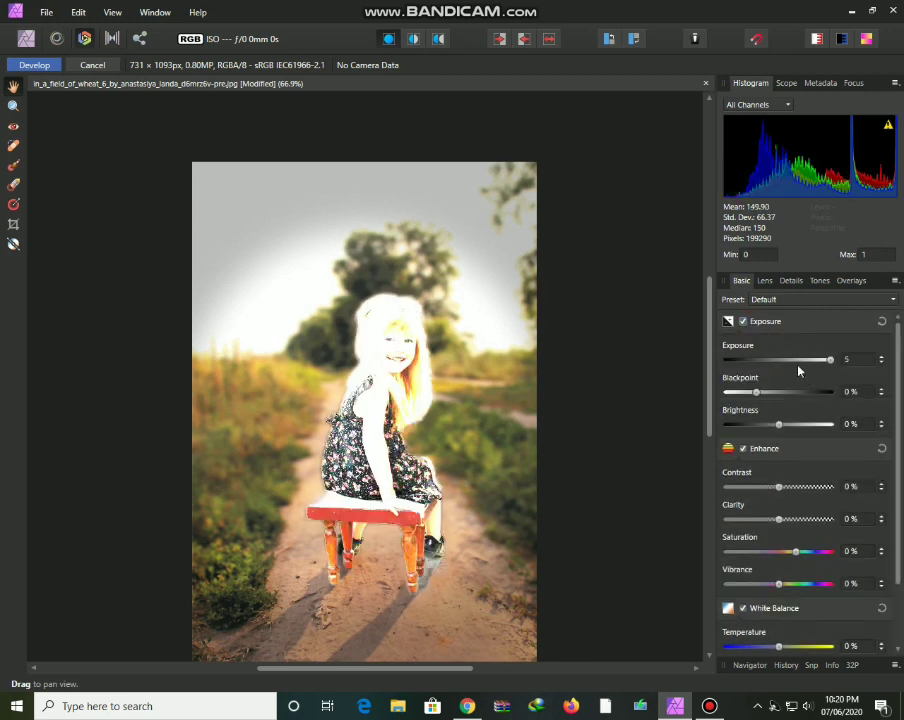
click(848, 361)
drag(801, 364, 790, 365)
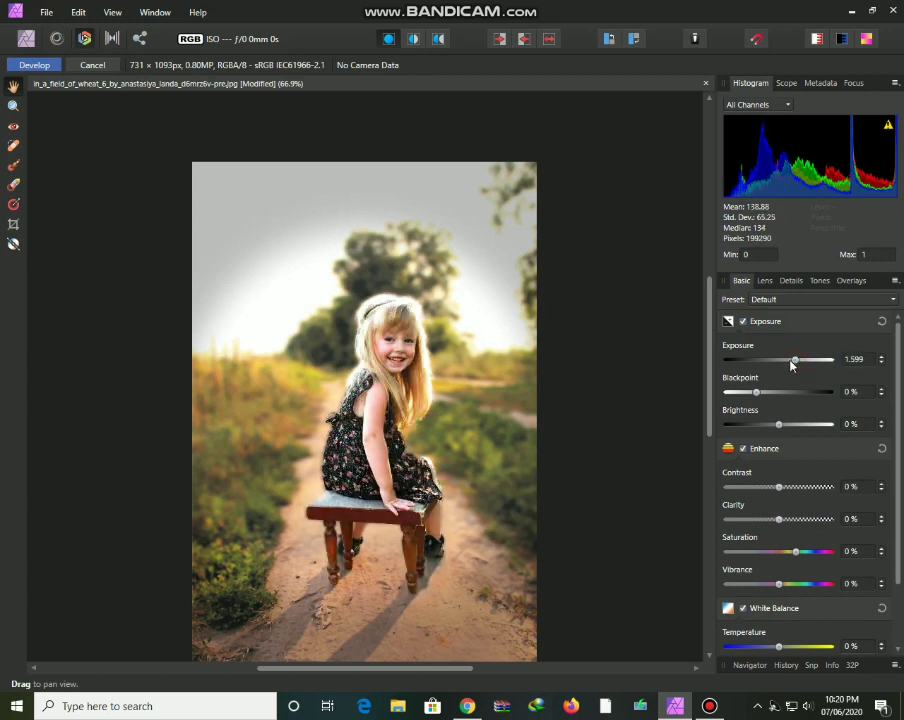
drag(790, 365, 785, 365)
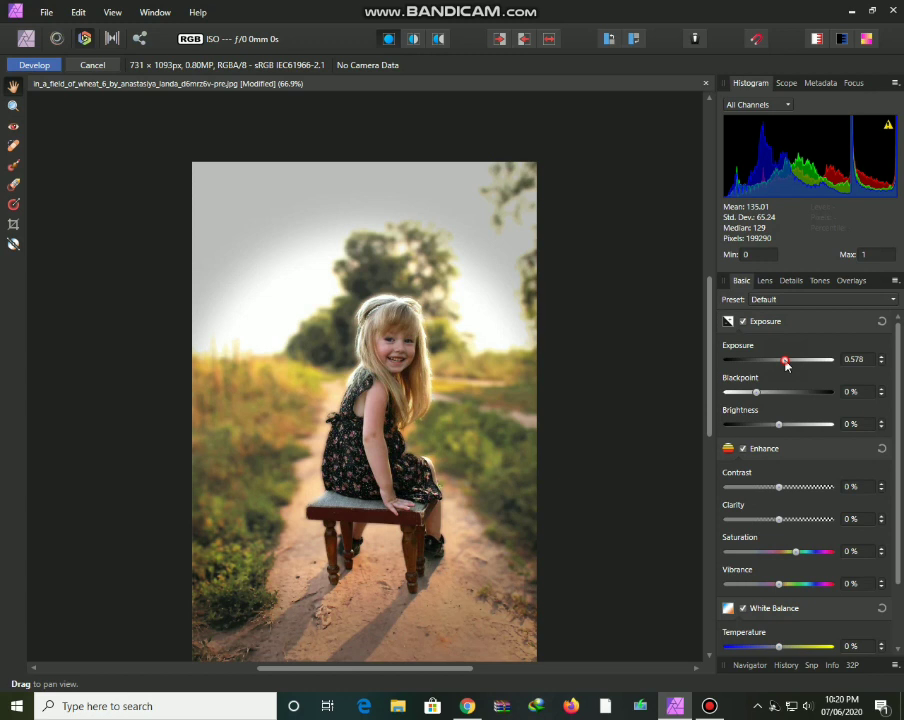
Correct the exposure value to exactly 0.58
click(852, 359)
click(856, 362)
key(BackSpace)
text(8)
key(Return)
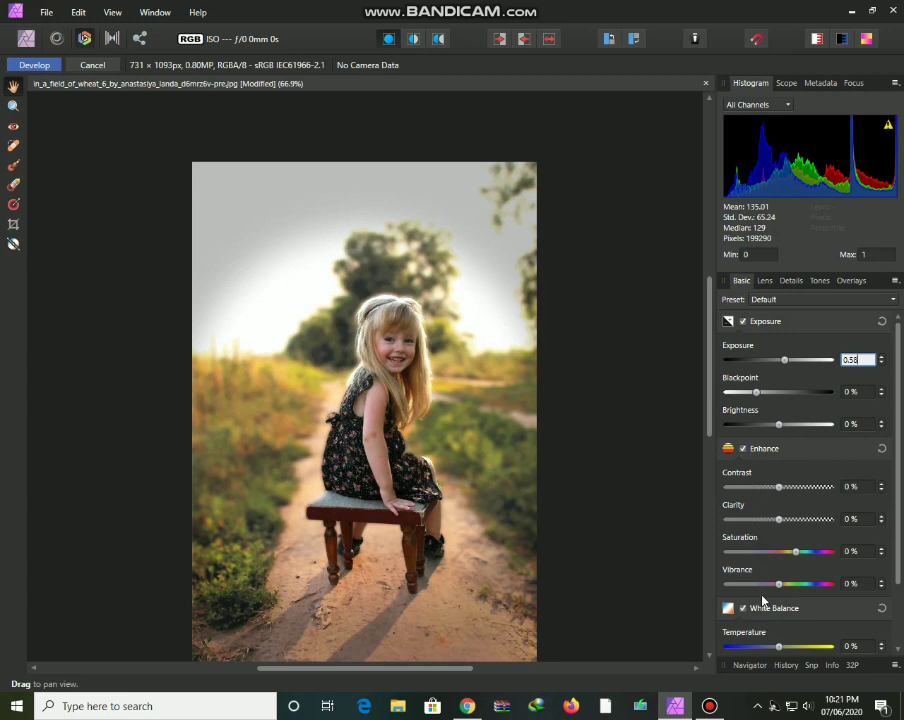
Enable noise reduction in the Details panel with 65% luminance
click(791, 281)
click(758, 342)
mouse_move(778, 381)
mouse_down()
mouse_move(810, 386)
mouse_move(802, 381)
mouse_up()
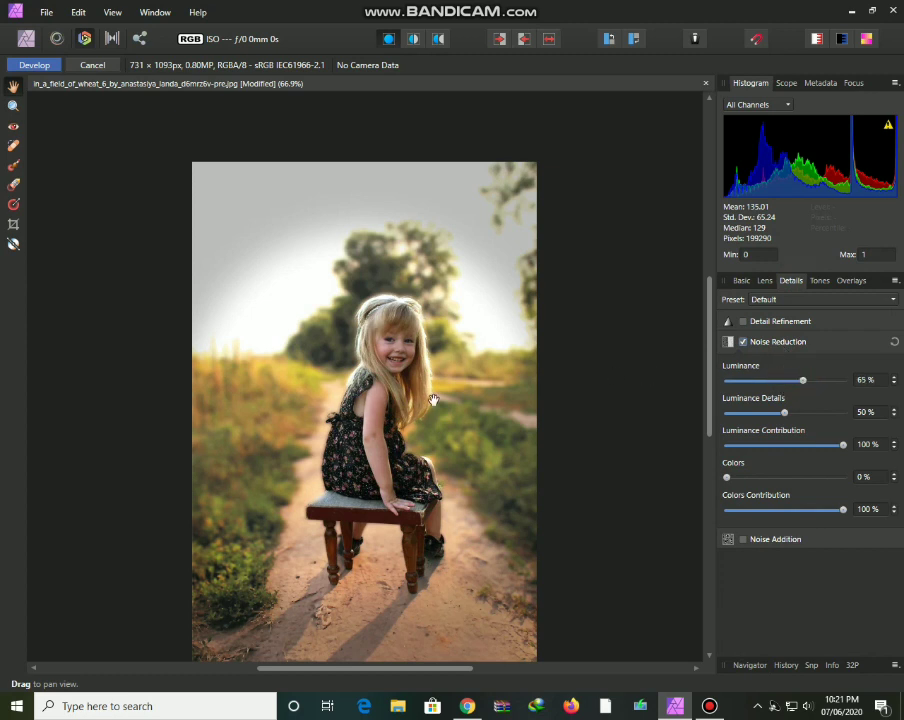
Commit the Develop edits, then select layers 2 and 1 and clear the selection
click(35, 65)
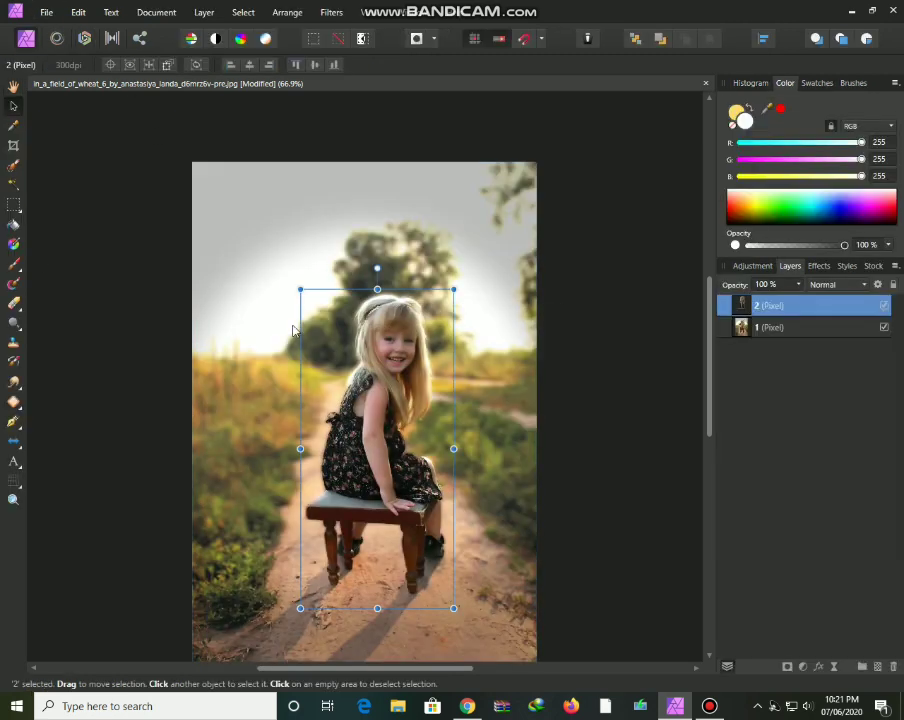
click(556, 395)
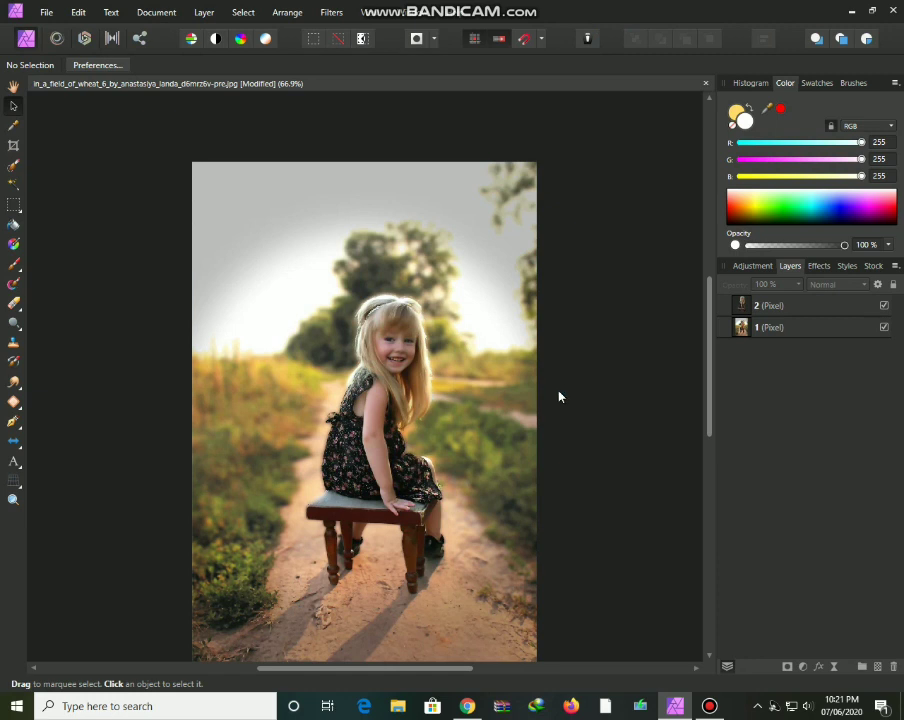
click(766, 309)
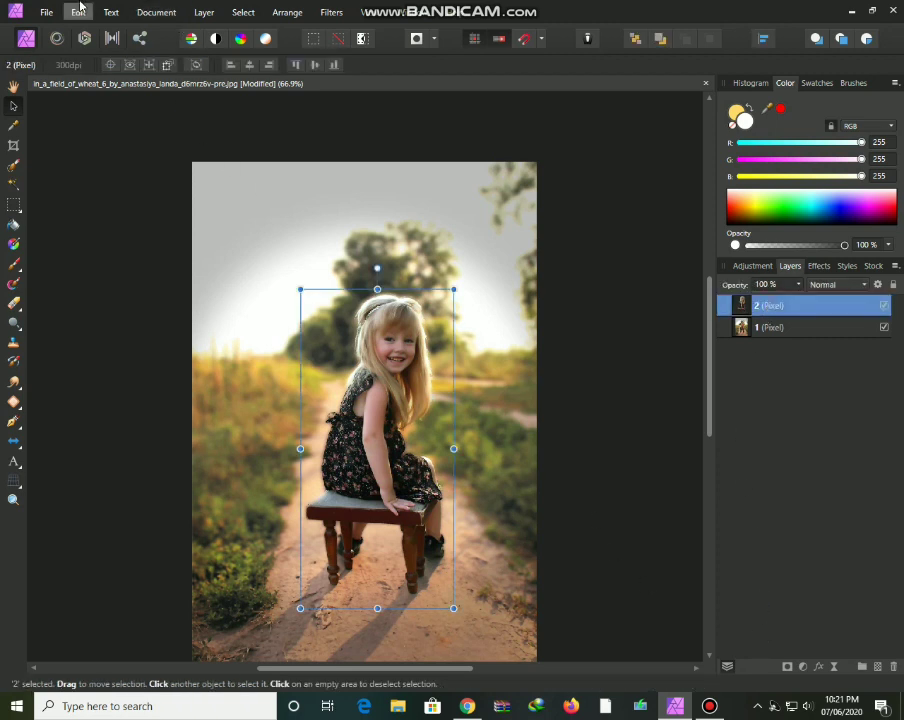
click(530, 232)
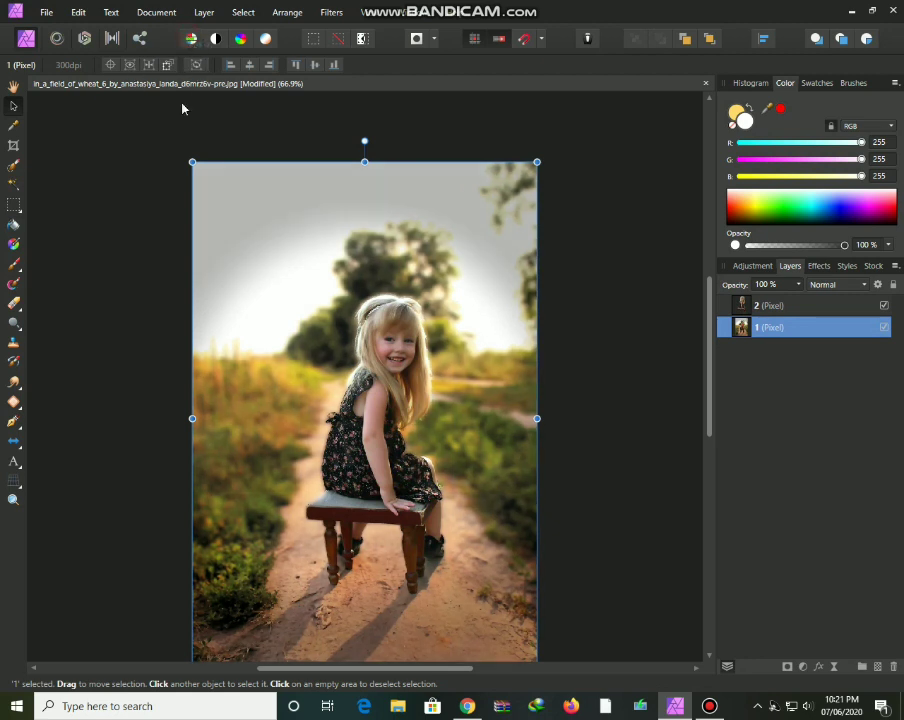
click(121, 182)
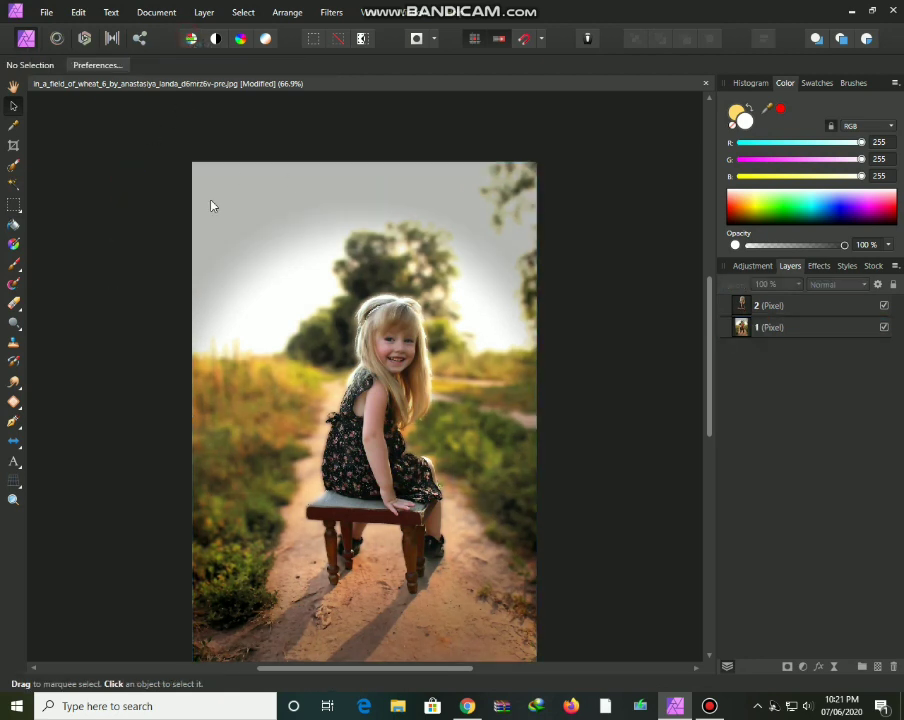